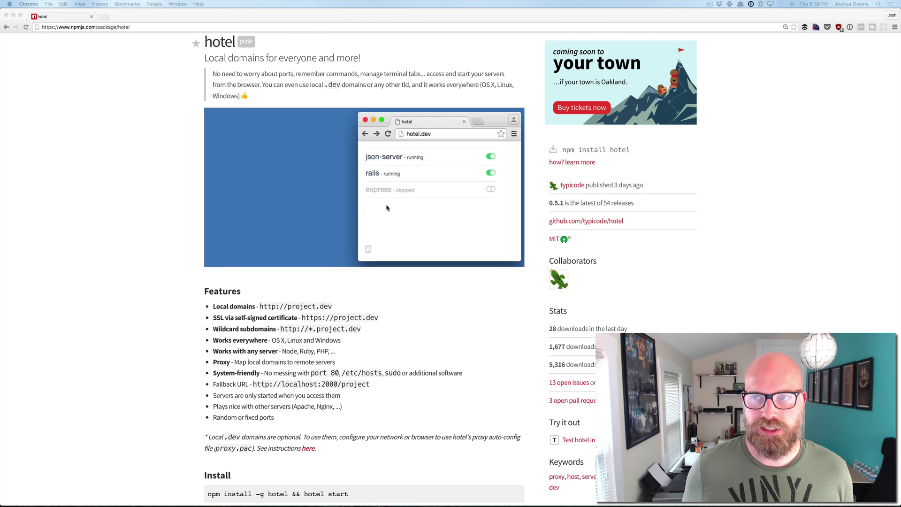
Install hotel globally in the terminal with npm install -g hotel.
key("super+Tab")
type("npm")
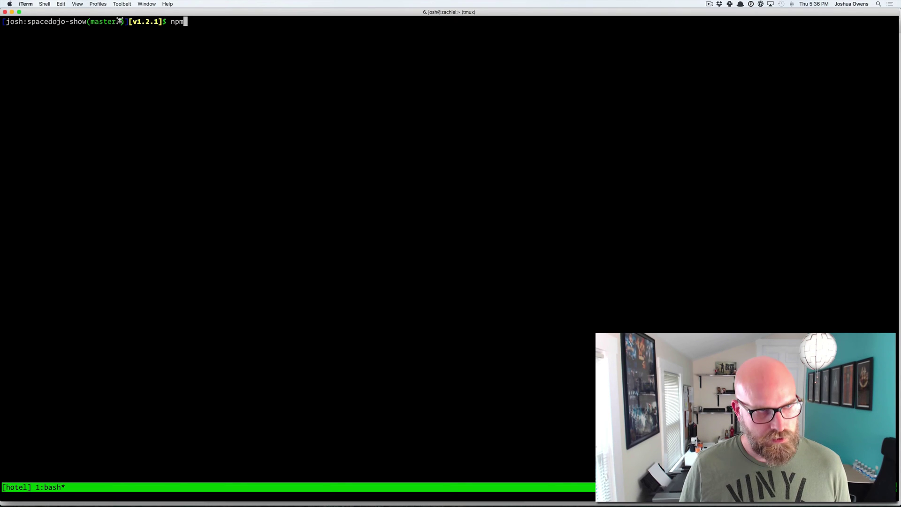
type(" install -g hotel")
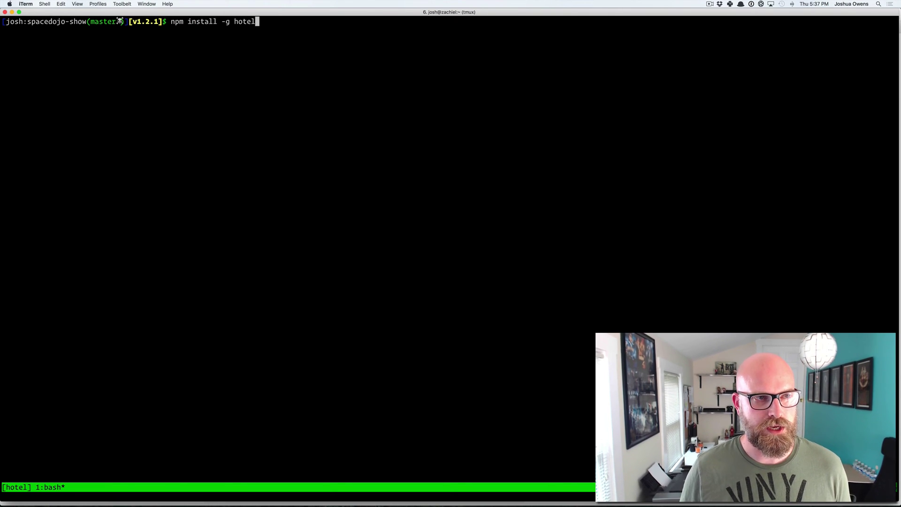
key("Return")
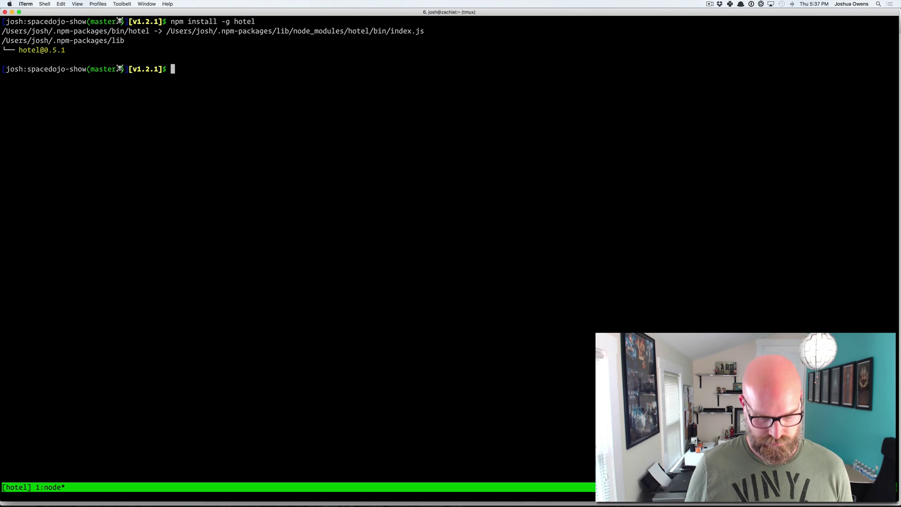
Stop hotel and start it again so the dashboard runs at localhost:2000.
type("hotel stop")
key("Return")
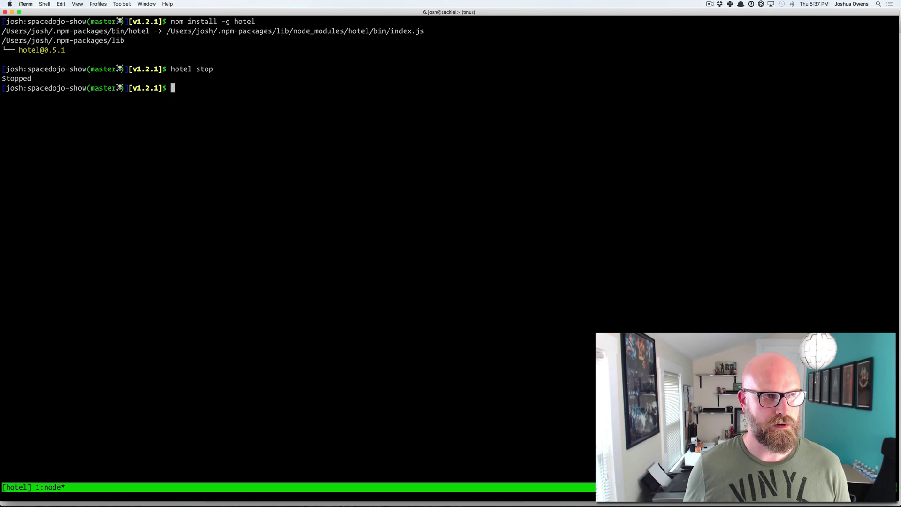
key("Up")
key("BackSpace")
key("BackSpace")
type("art")
key("Return")
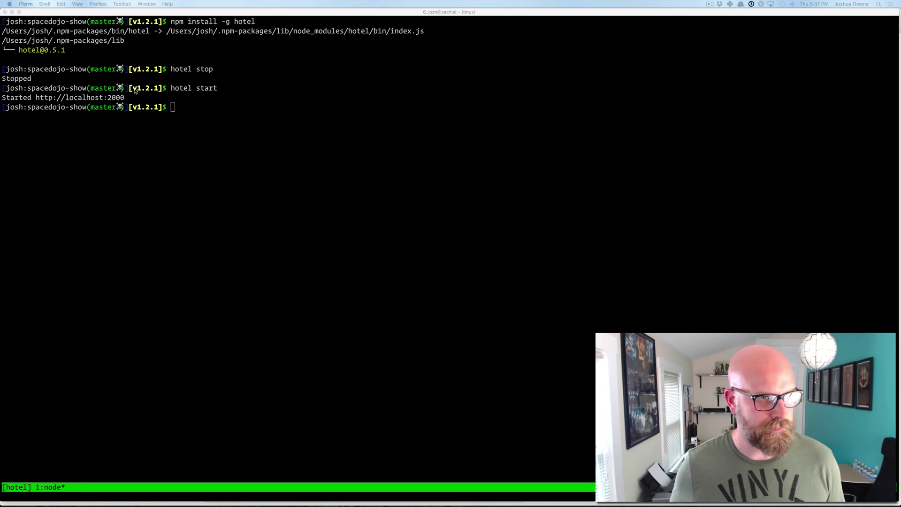
left_click(125, 98)
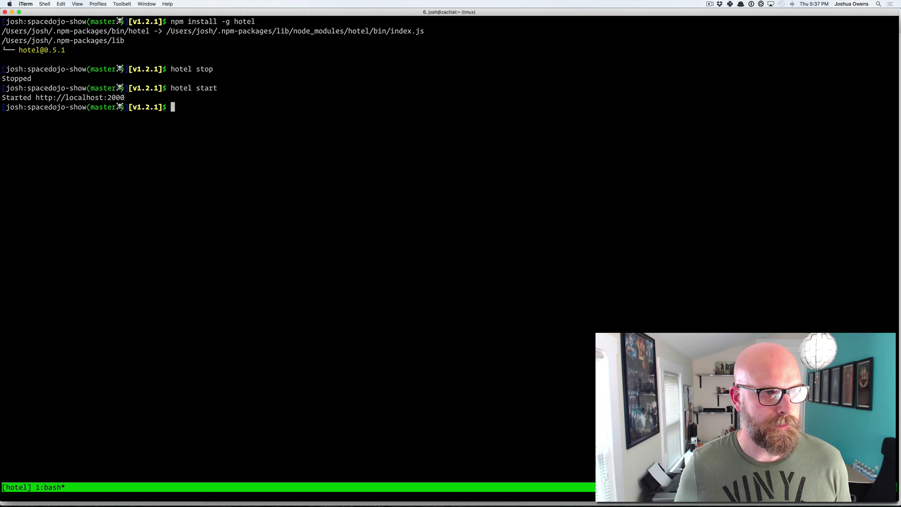
left_click_drag(124, 97, 36, 97)
key("super+c")
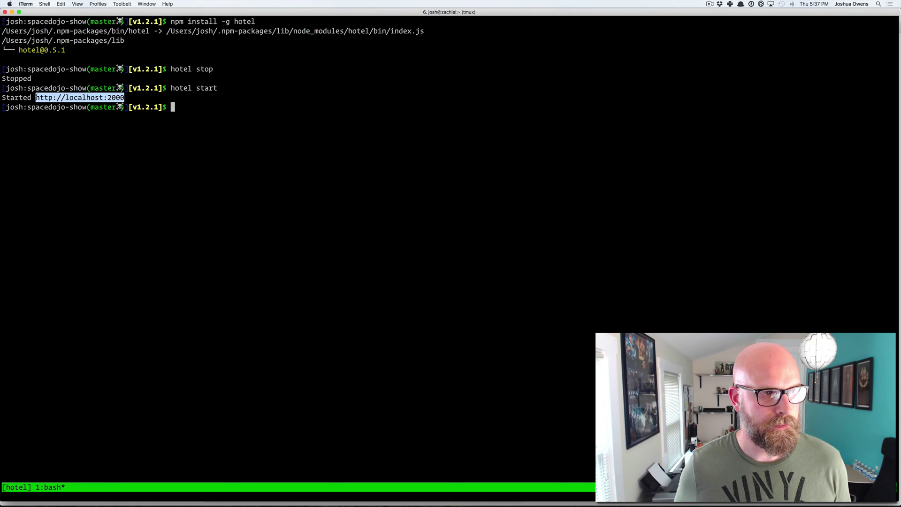
key("super+Tab")
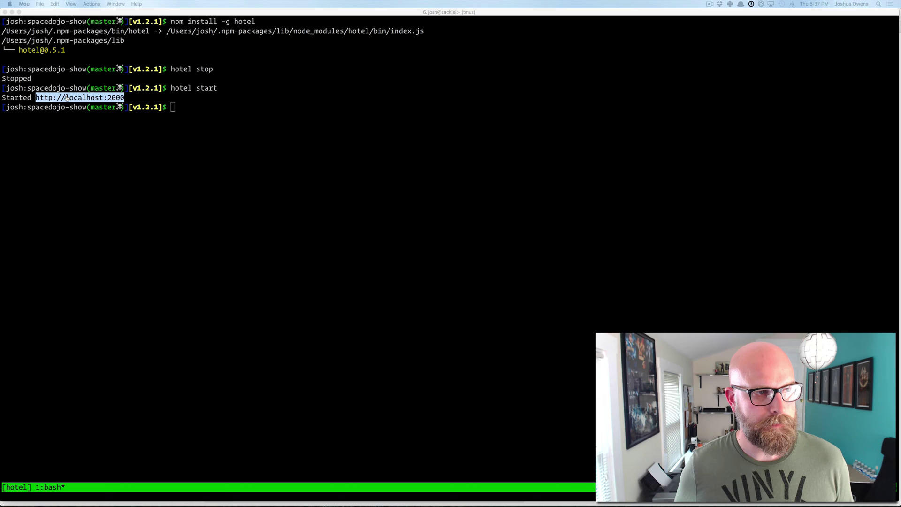
Open the Hotel dashboard at localhost:2000 in a new browser tab.
key("super+Tab")
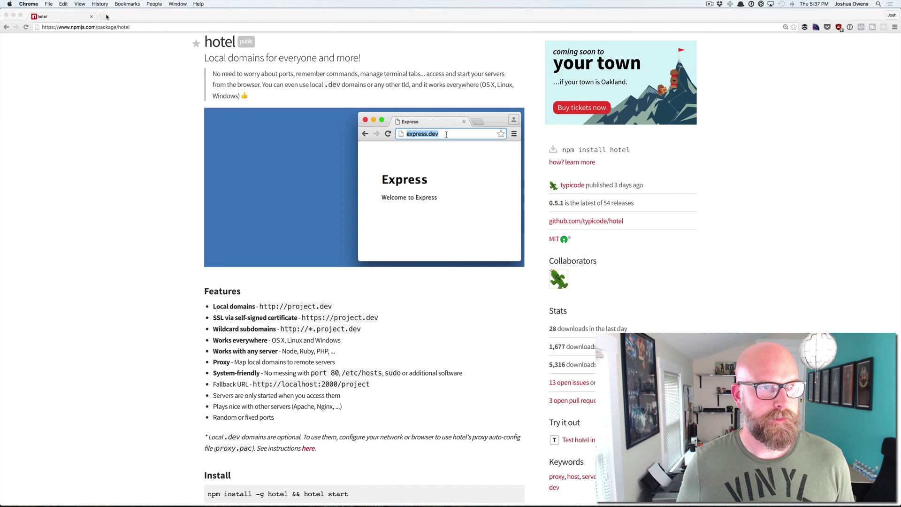
key("super+t")
key("super+v")
key("Return")
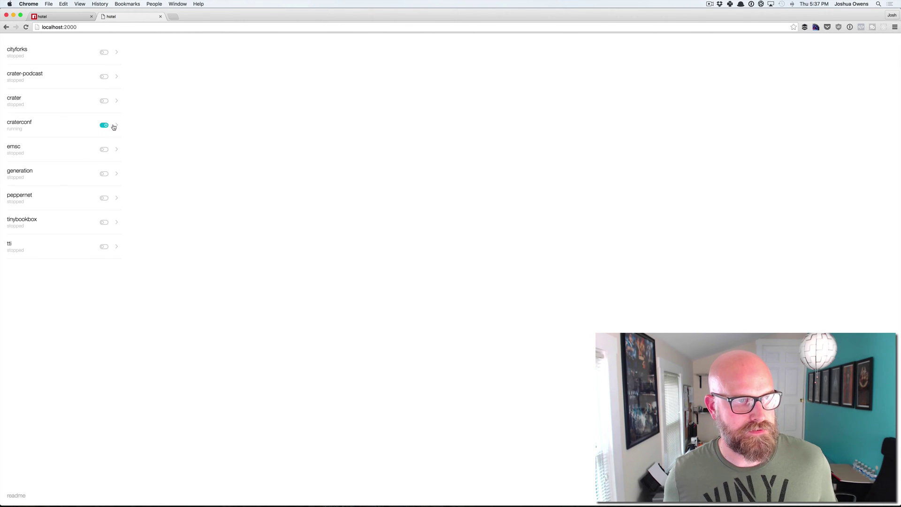
left_click(117, 125)
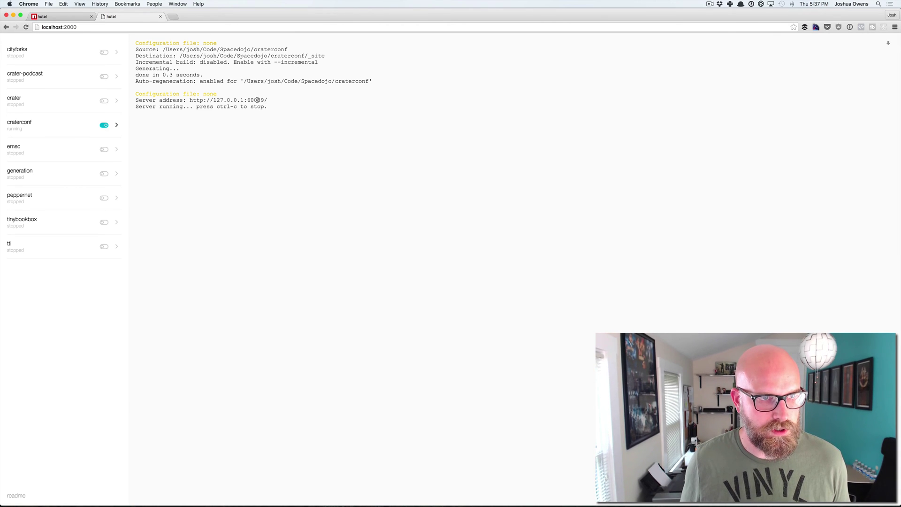
left_click_drag(268, 100, 187, 99)
key("super+c")
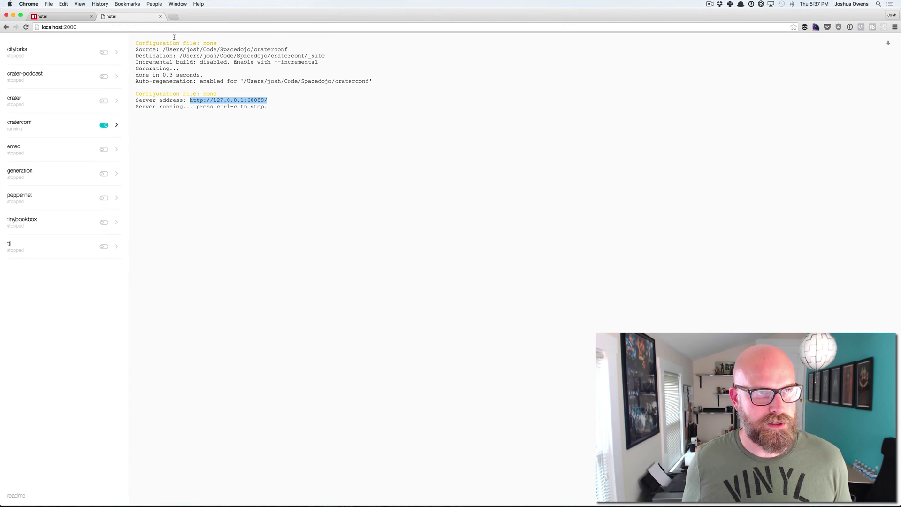
Load the Crater Remote Conference site at 127.0.0.1:60089 in a new tab, then return to the dashboard.
left_click(174, 16)
key("super+v")
key("Return")
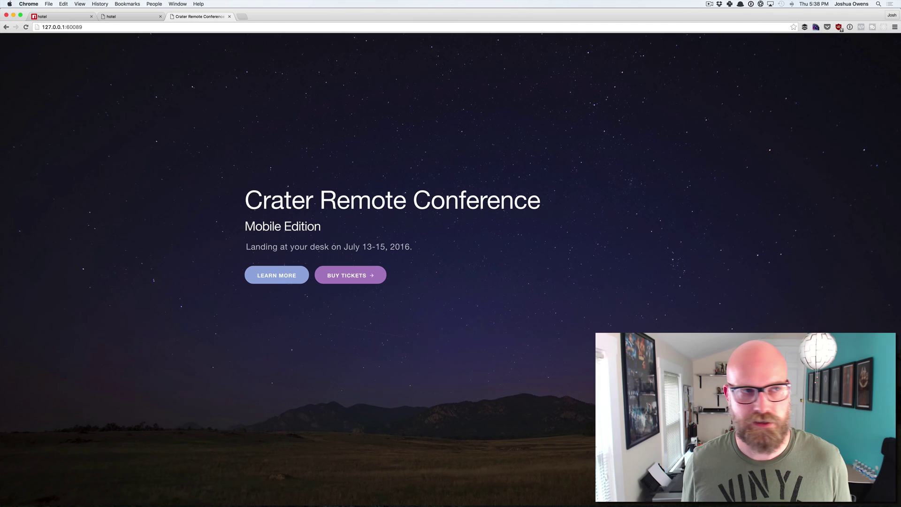
left_click(127, 18)
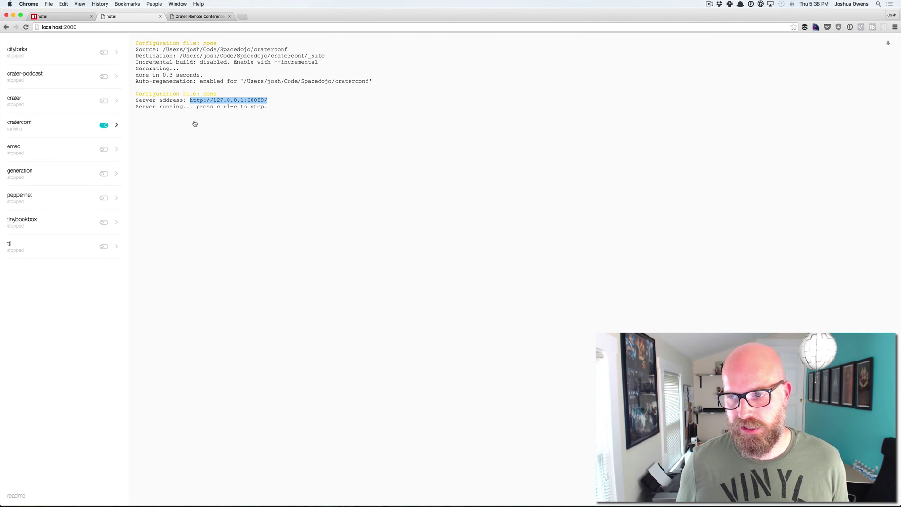
List the spacedojo-show project's files in the terminal with ls.
key("super+Tab")
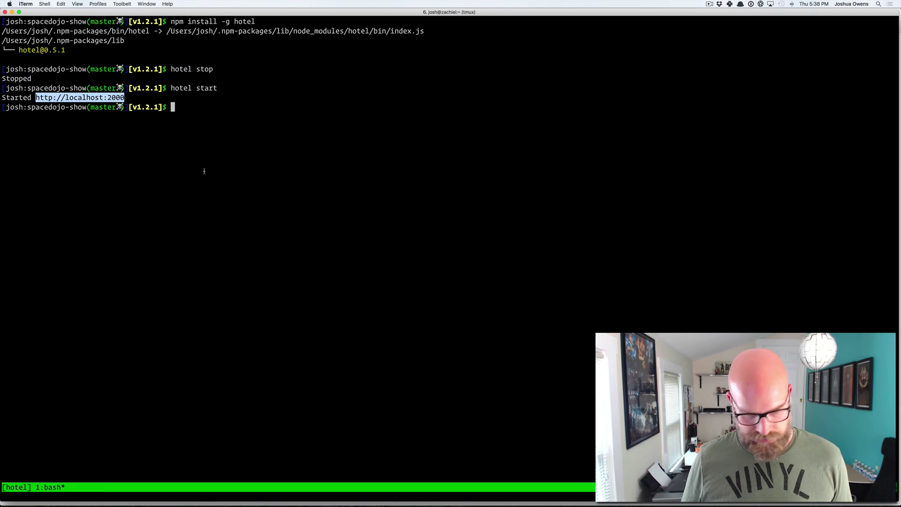
key("Return")
type("ls")
key("Return")
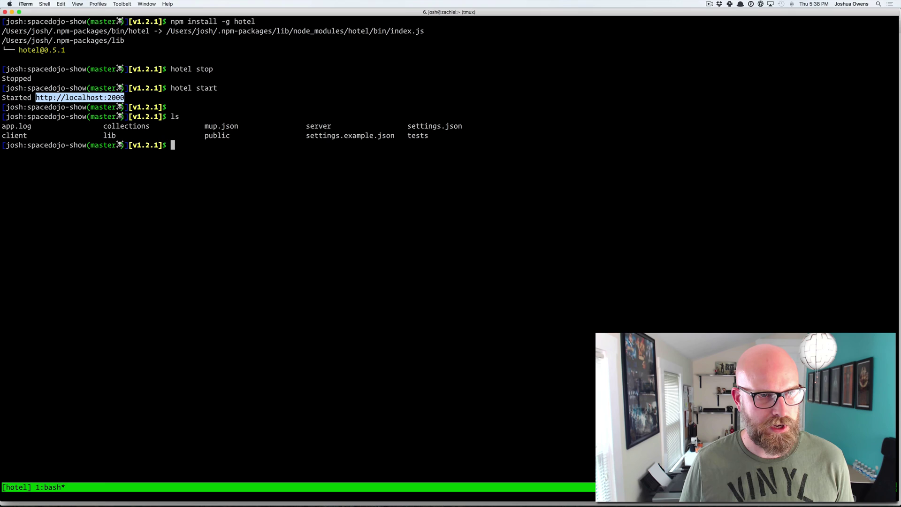
Run hotel add 'meteor --settings settings.json --port $PORT' -o app.log.
type("hotel add '")
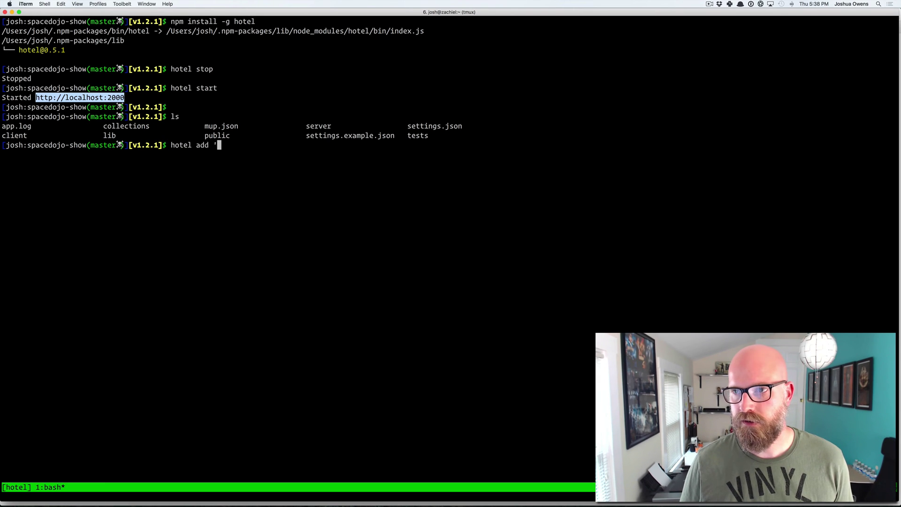
key("super+space")
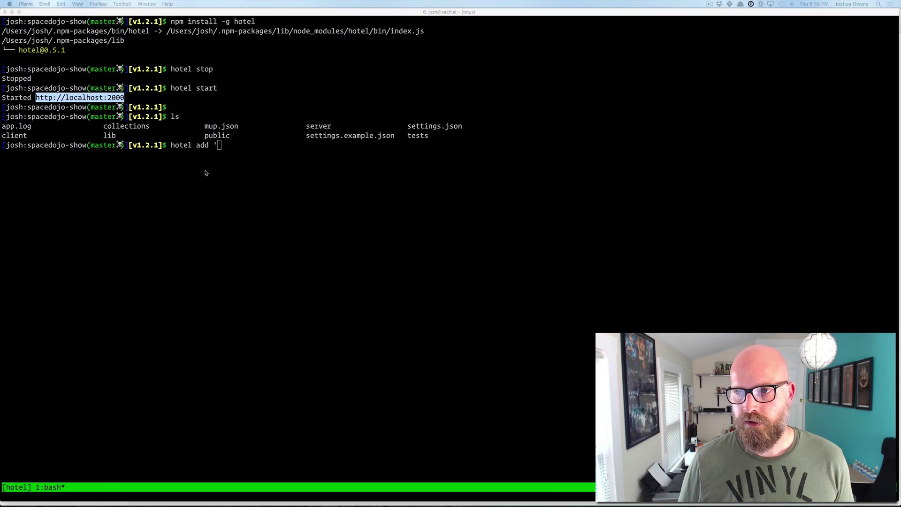
left_click(205, 172)
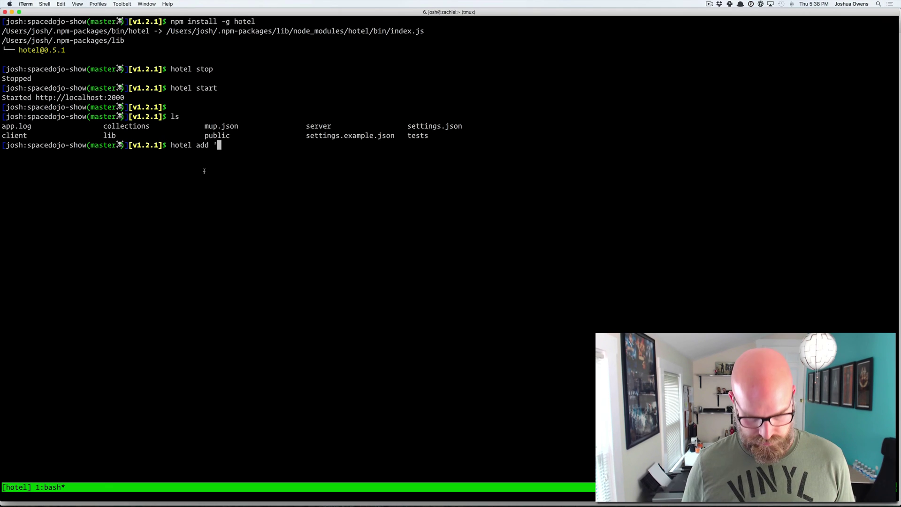
type("meteor -")
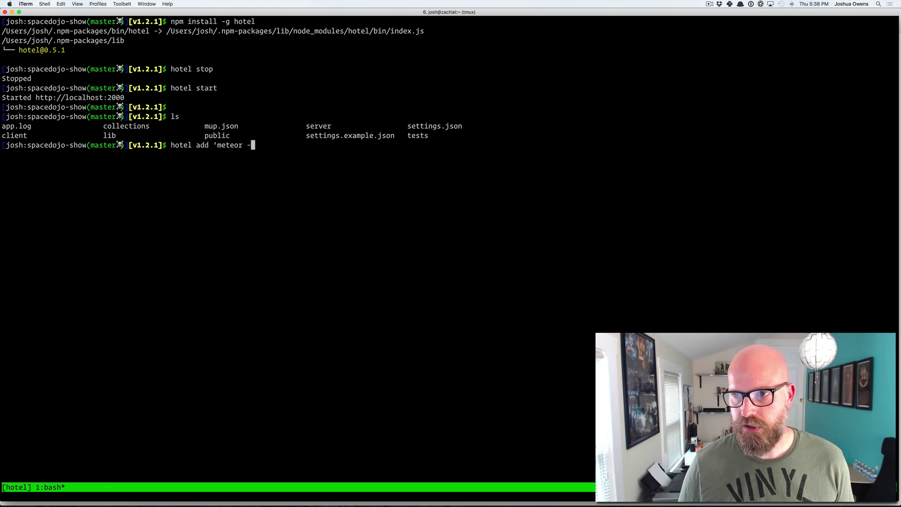
type("-settings")
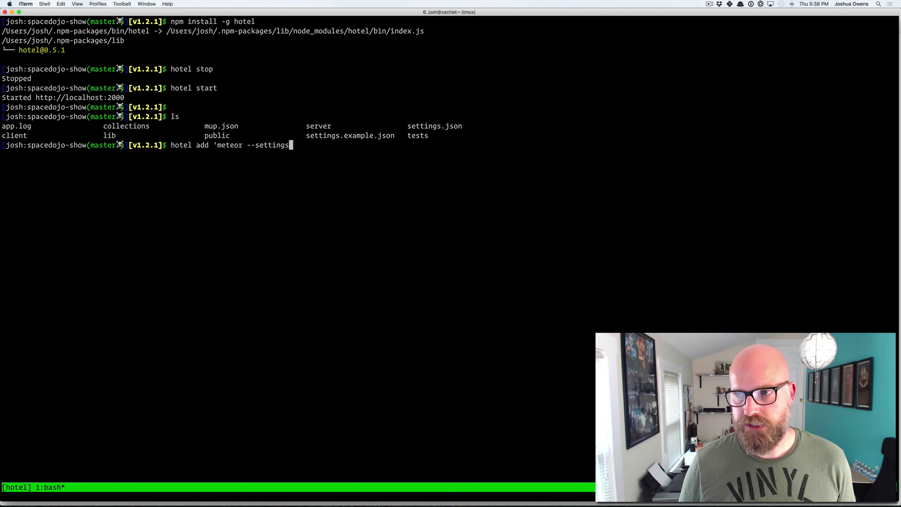
type(" sett")
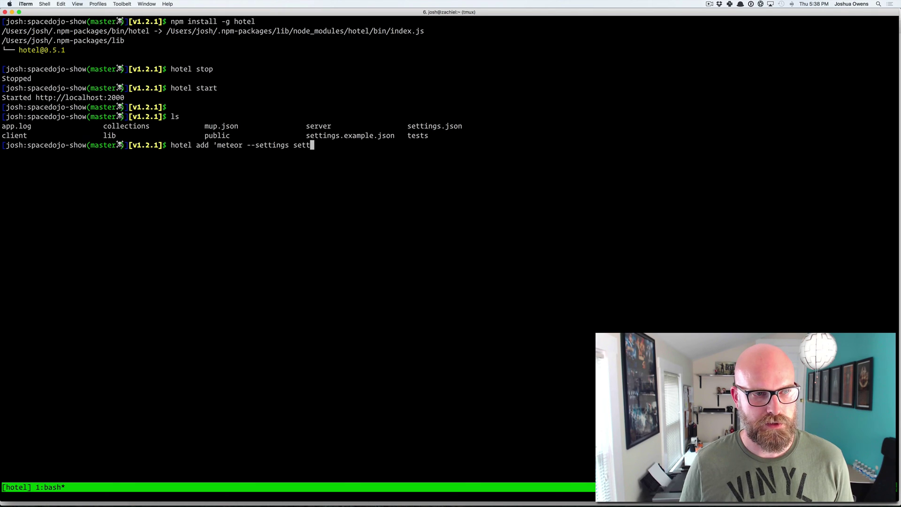
type("ings.jso")
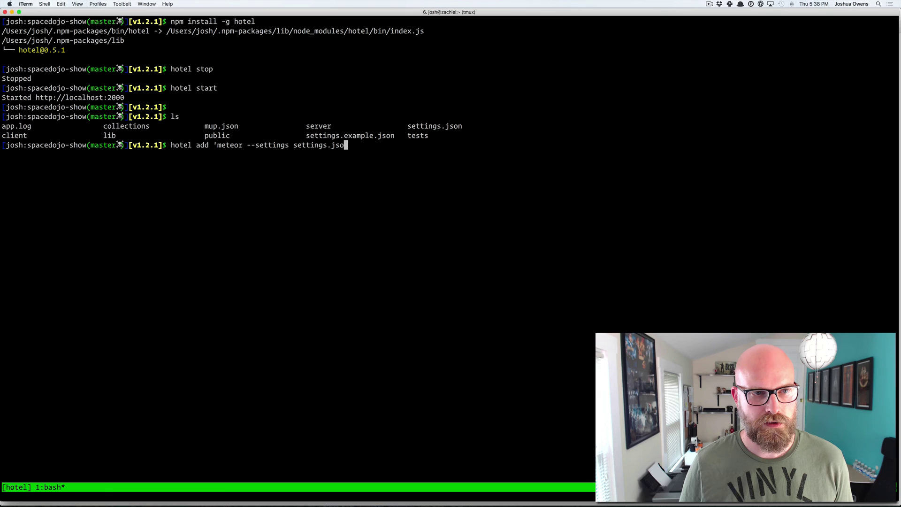
type("n --por")
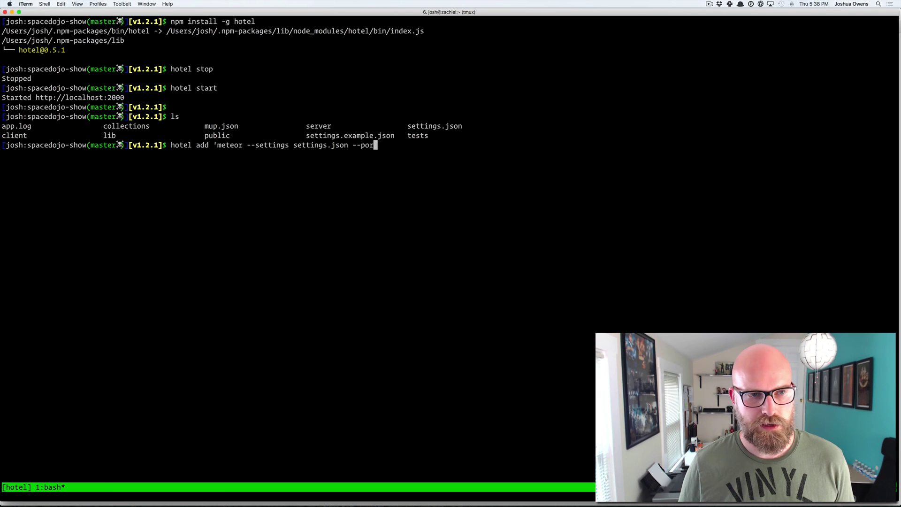
type("t $PORT")
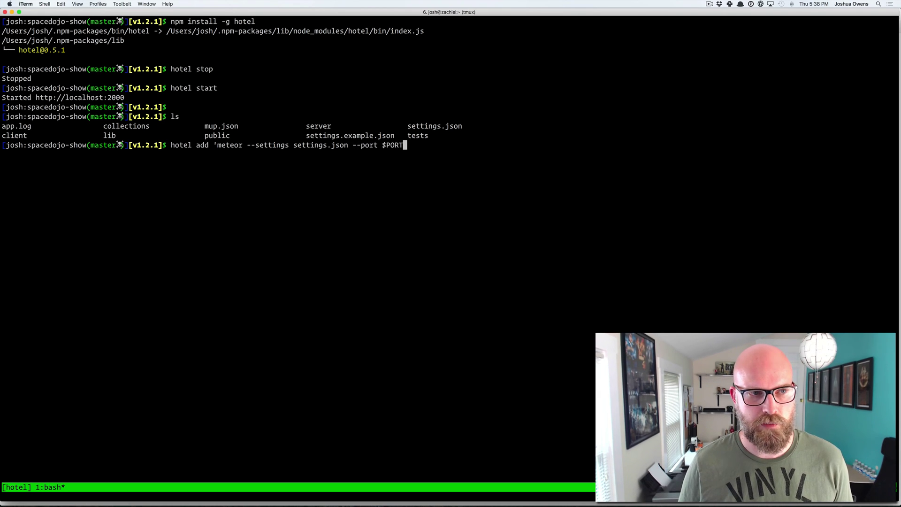
type("'")
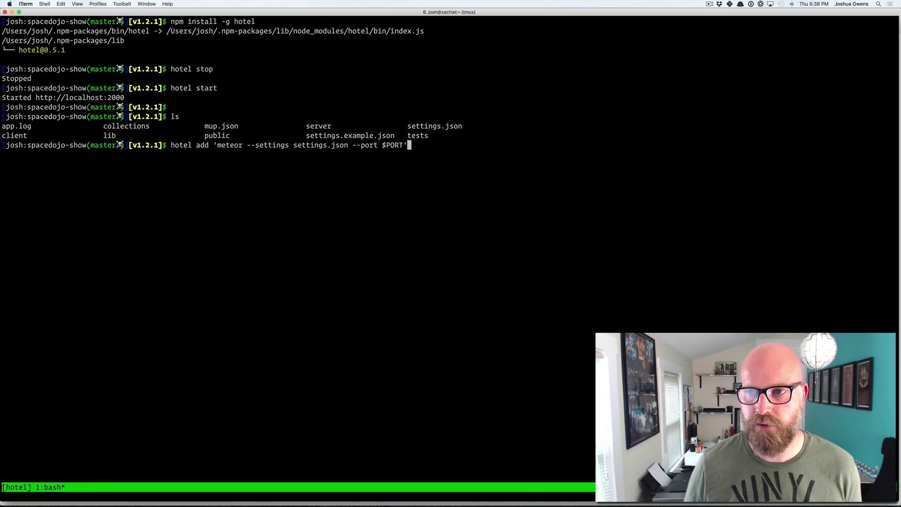
type(" -")
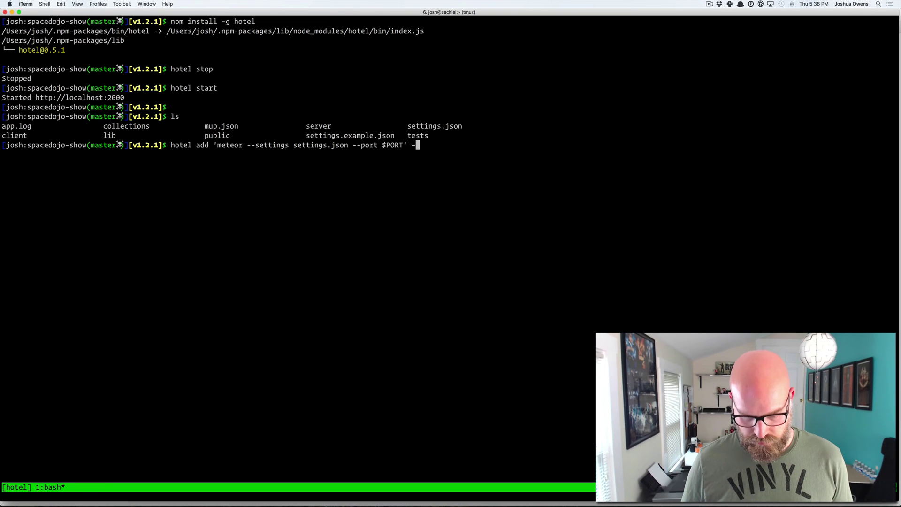
type("o app.log")
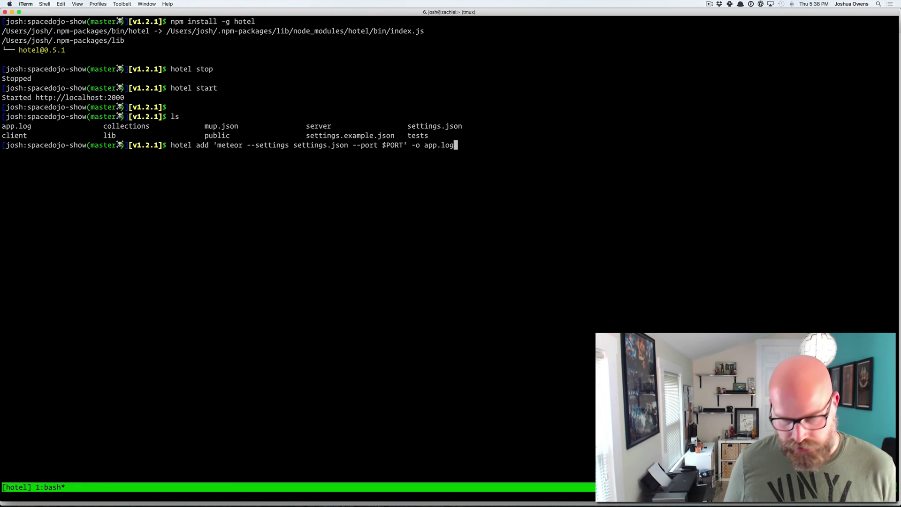
key("Return")
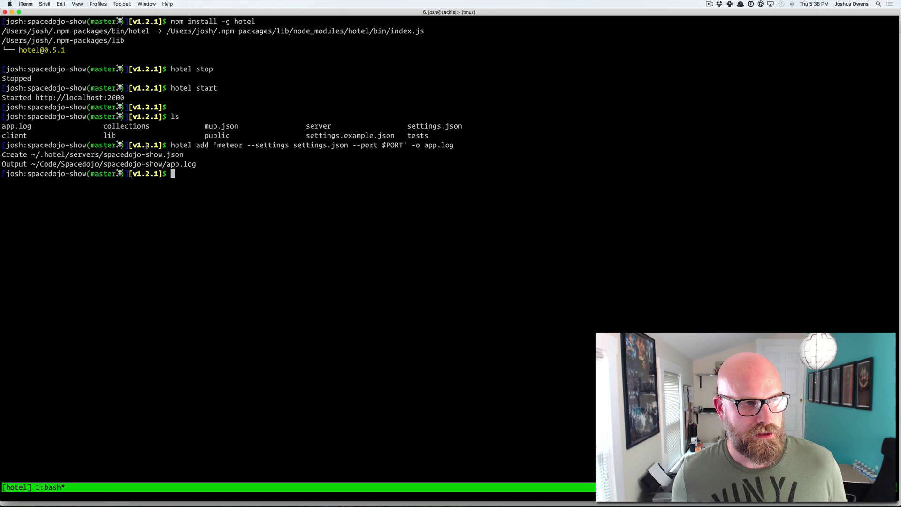
Switch on the spacedojo-show server in the Hotel dashboard and view its output log.
key("super+Tab")
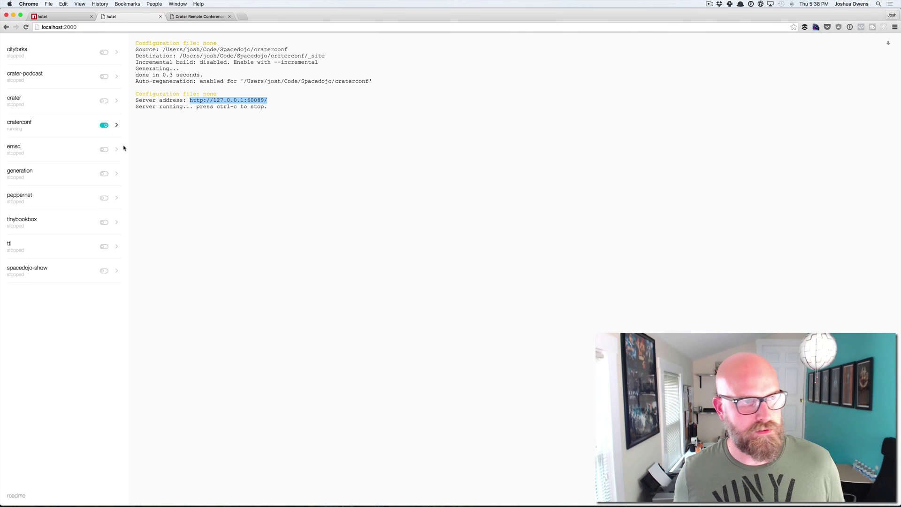
left_click(106, 272)
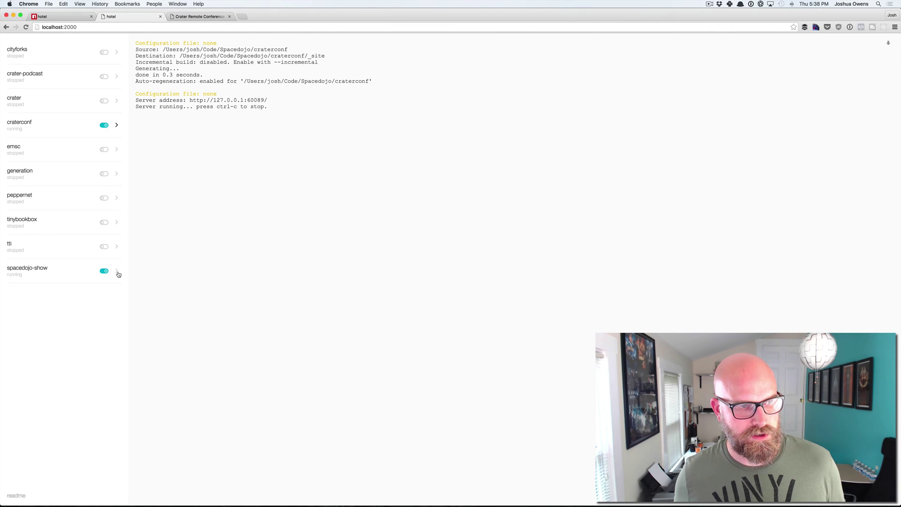
left_click(117, 271)
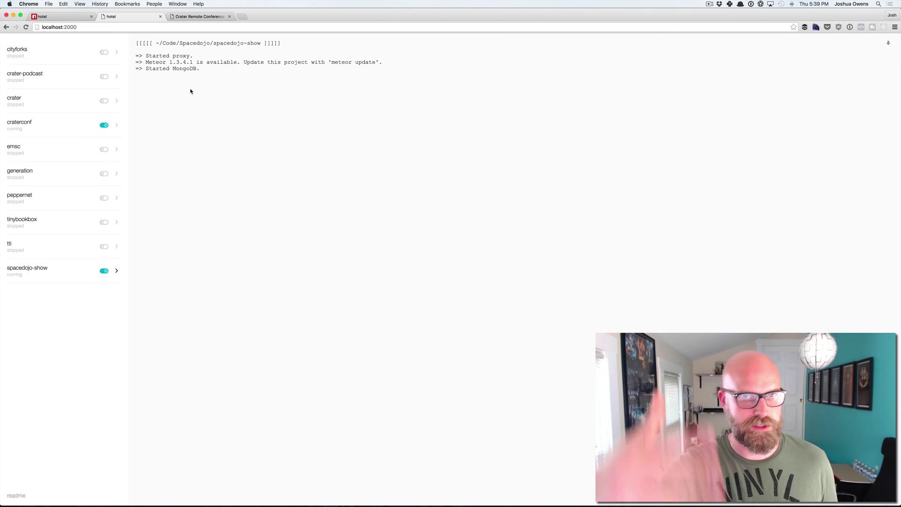
Follow app.log with tail -f, then select the app's localhost:60105 address in the dashboard.
key("super+Tab")
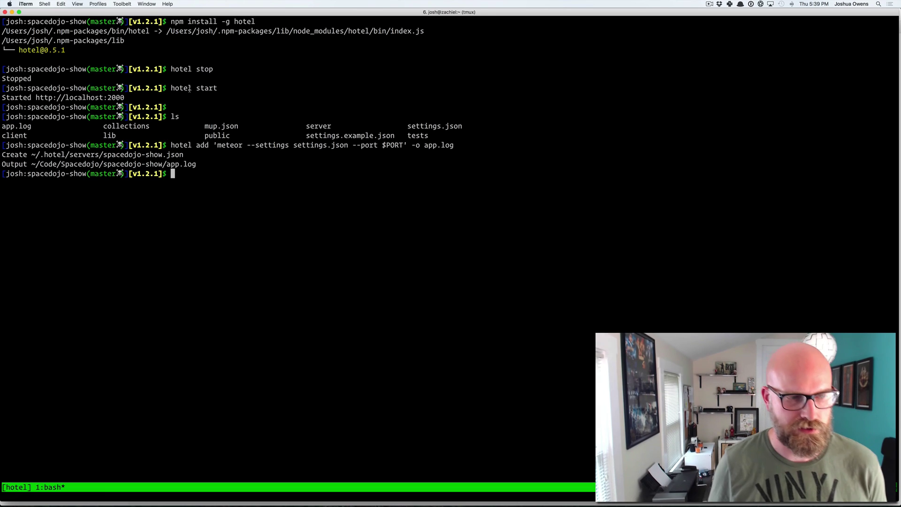
type("tail -f l")
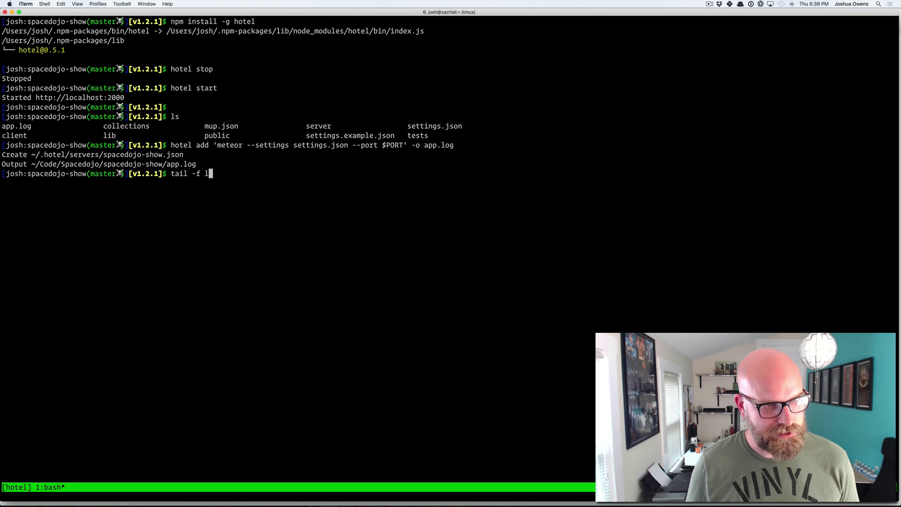
key("BackSpace")
type("app.log")
key("Return")
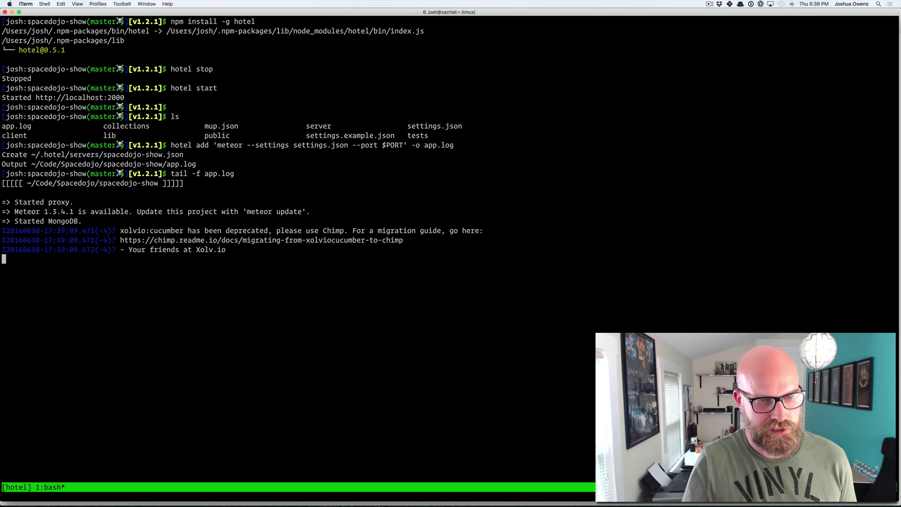
key("super+Tab")
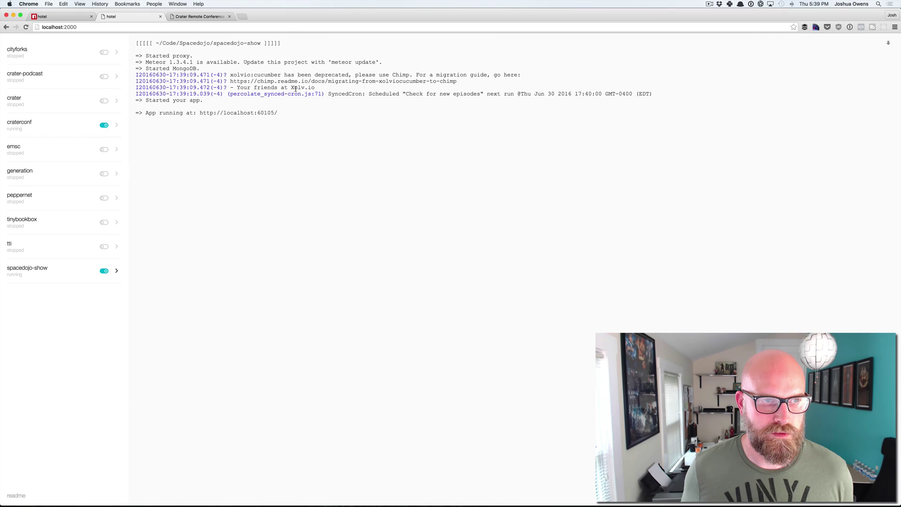
left_click_drag(278, 112, 200, 112)
key("super+c")
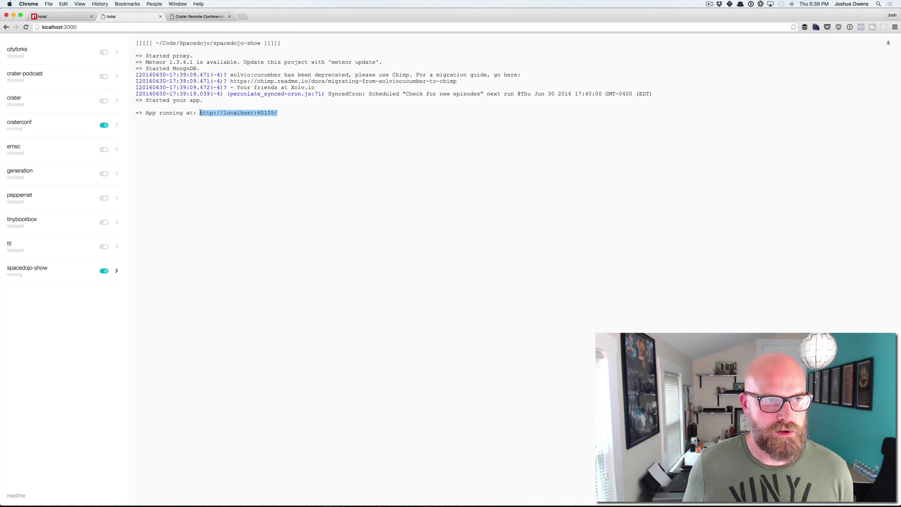
Load localhost:60105 in a new tab to show the Meteor Club Podcast episode list.
left_click(240, 17)
key("super+v")
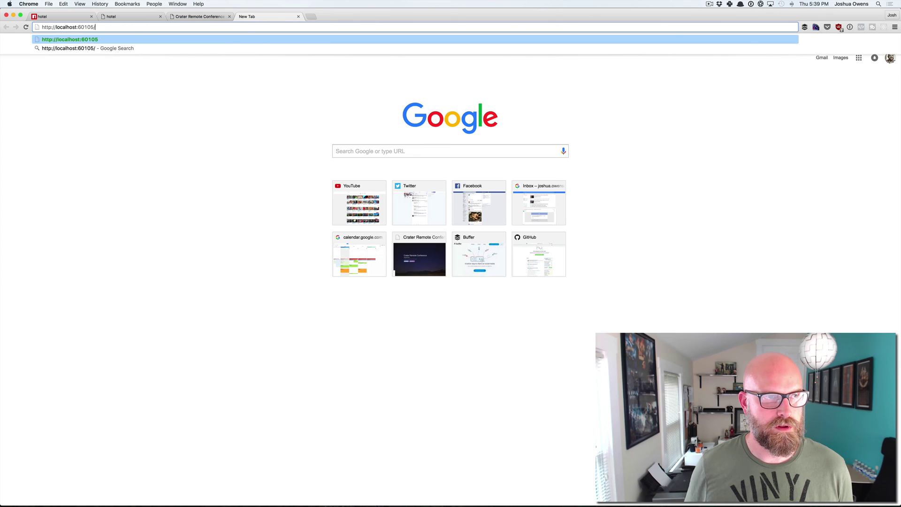
key("Return")
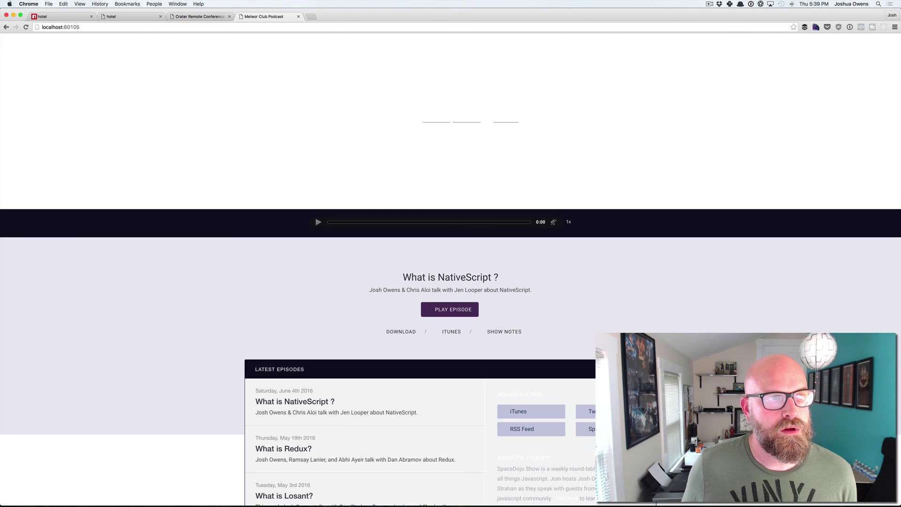
scroll(248, 92, "down", 5)
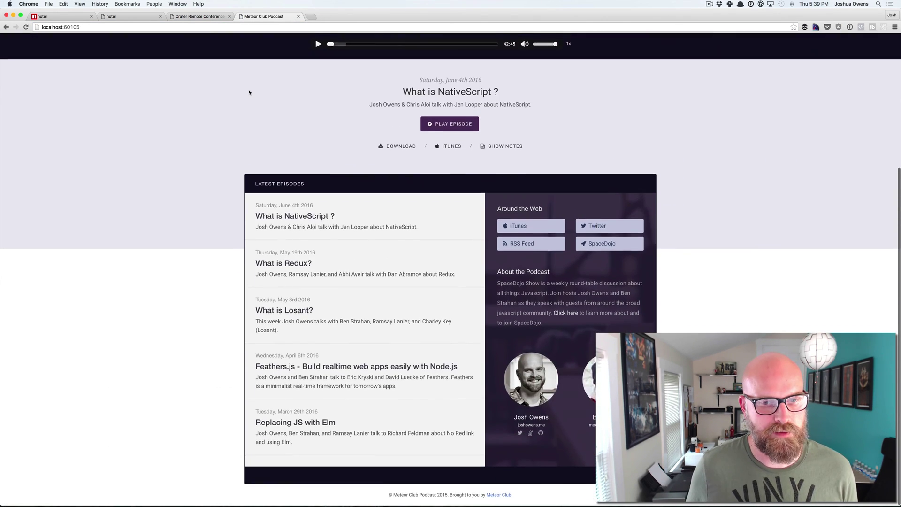
scroll(249, 92, "up", 5)
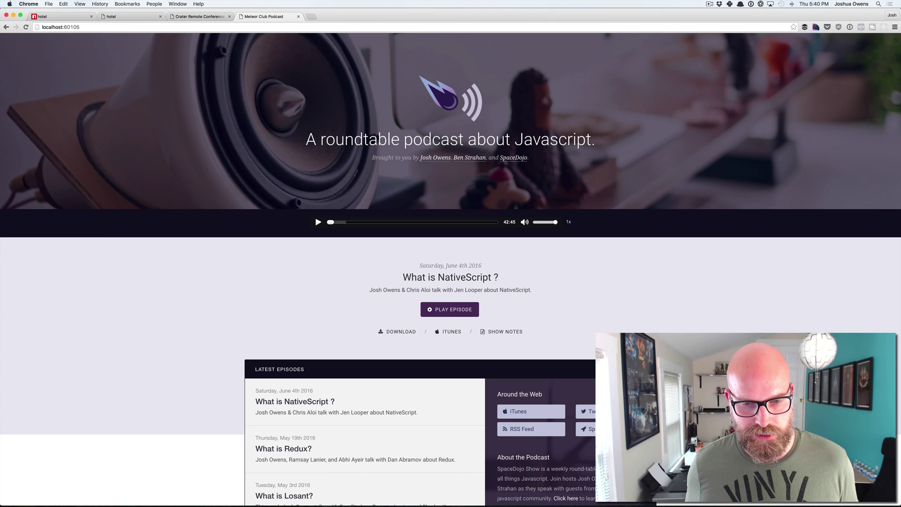
mouse_move(587, 498)
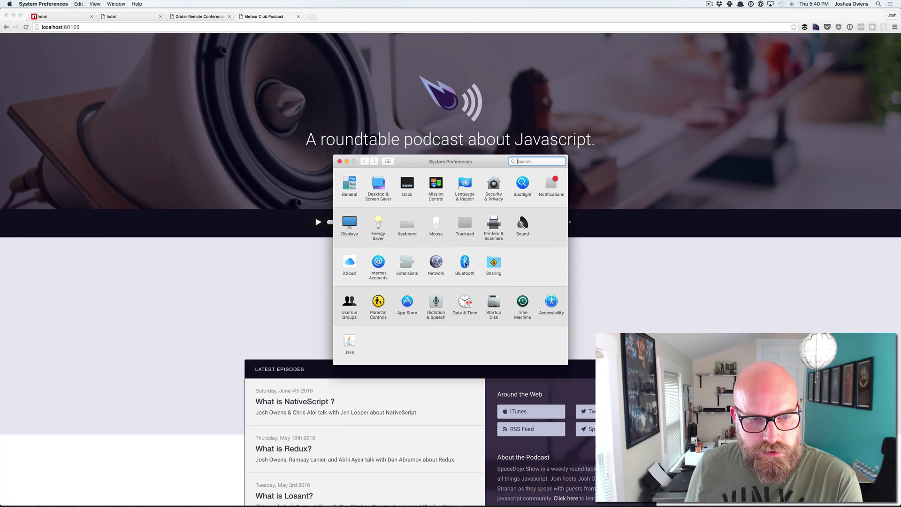
left_click(441, 263)
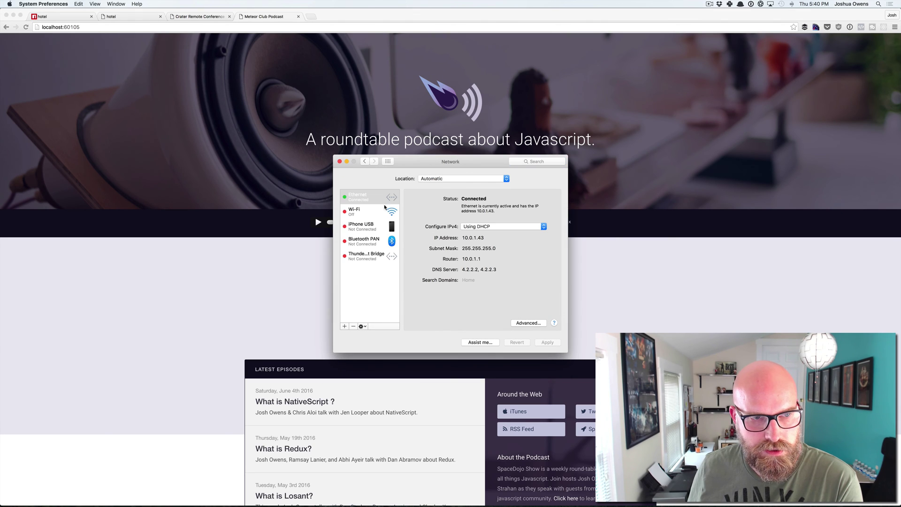
left_click(529, 323)
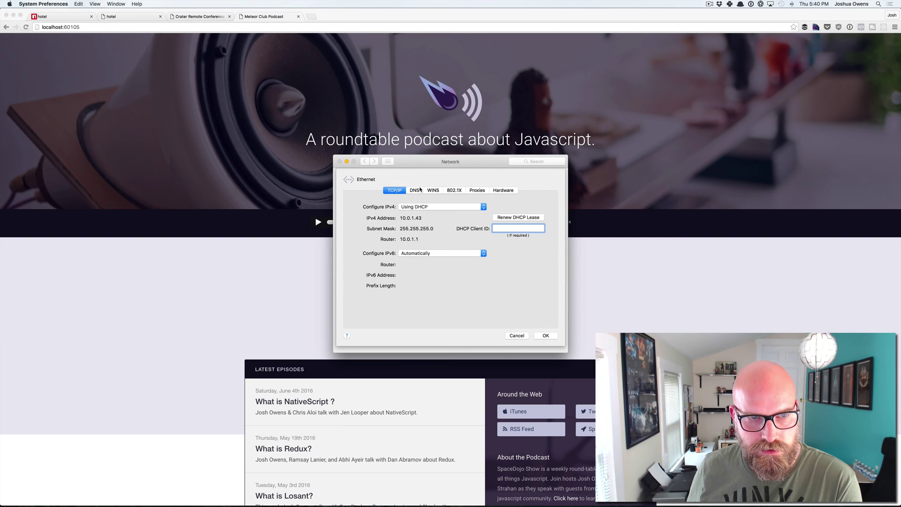
left_click(477, 192)
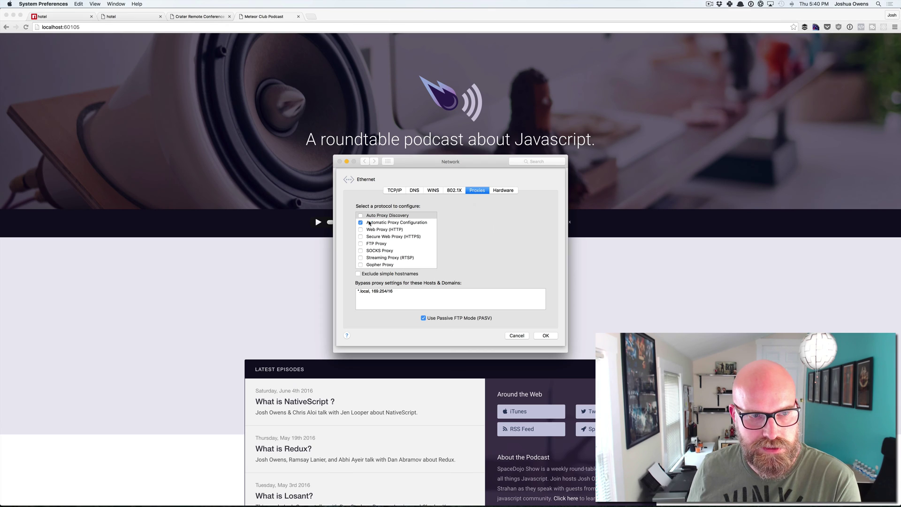
left_click(401, 224)
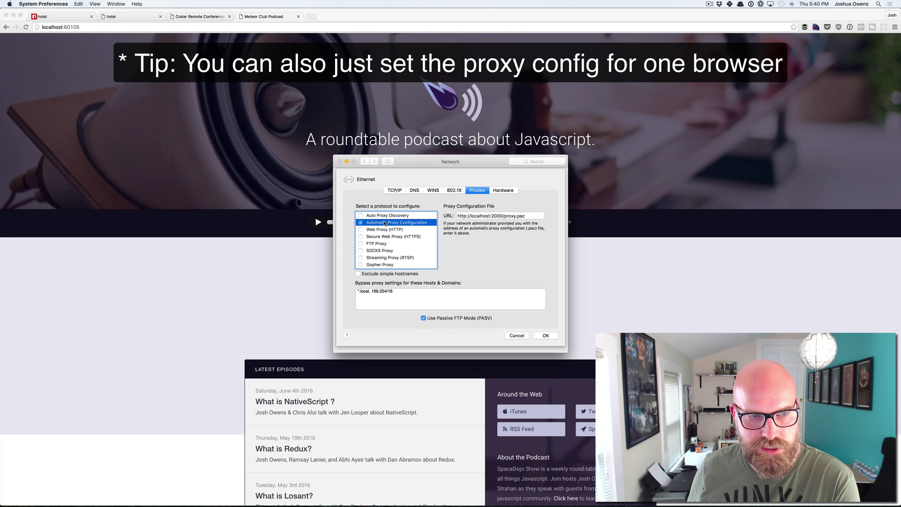
left_click(527, 215)
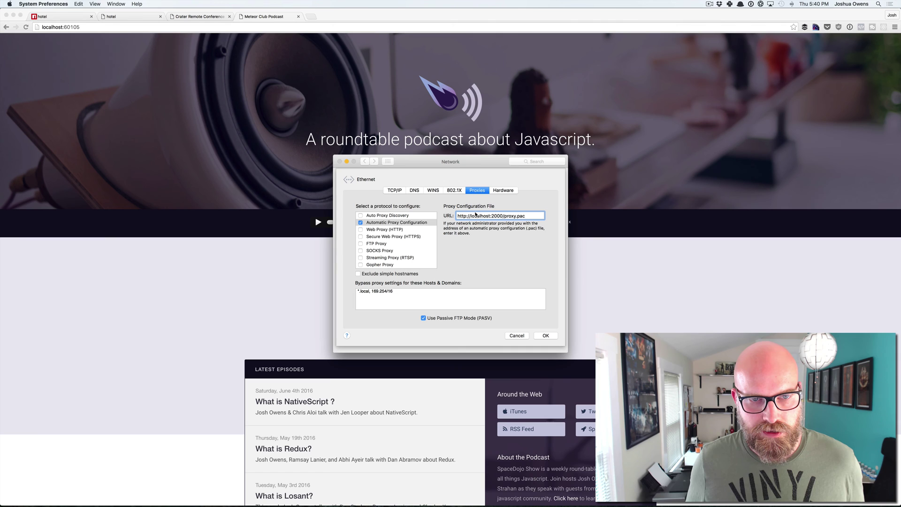
left_click(517, 334)
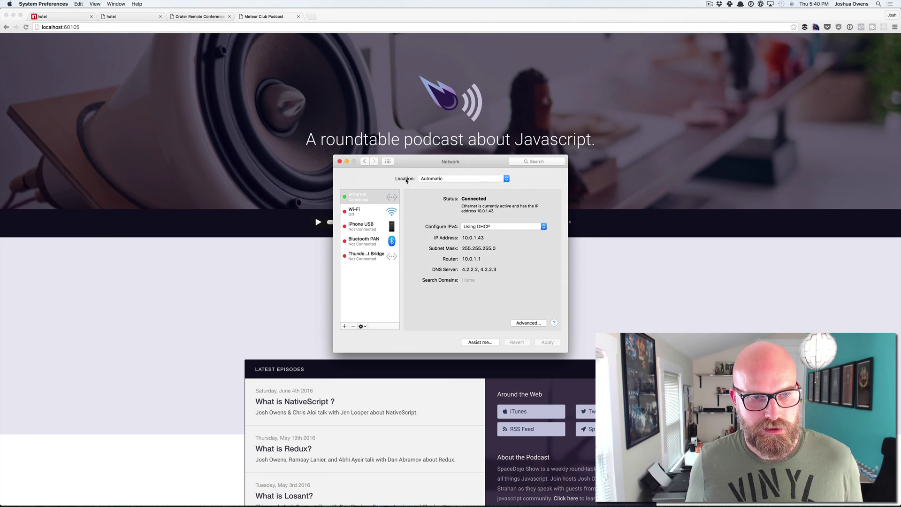
Load the podcast site at spacedojo-show.dev instead of its localhost port.
left_click(345, 161)
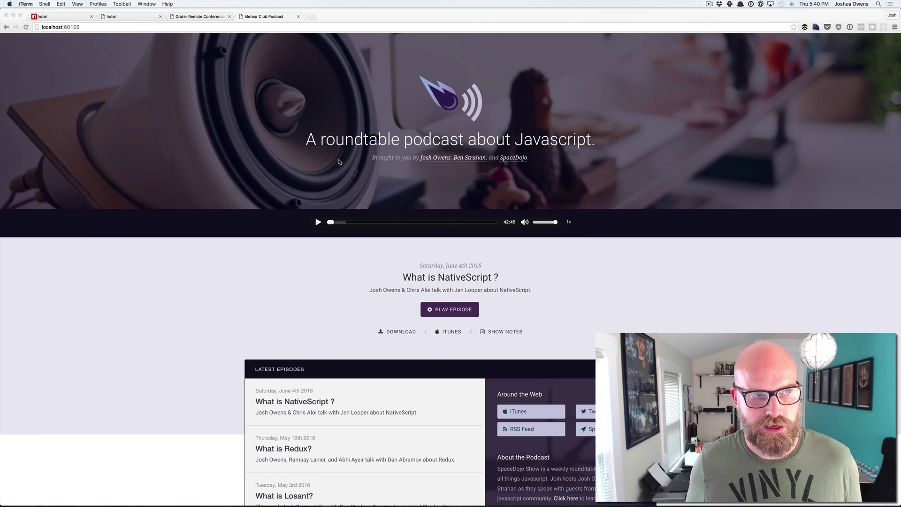
left_click(219, 27)
type("spa")
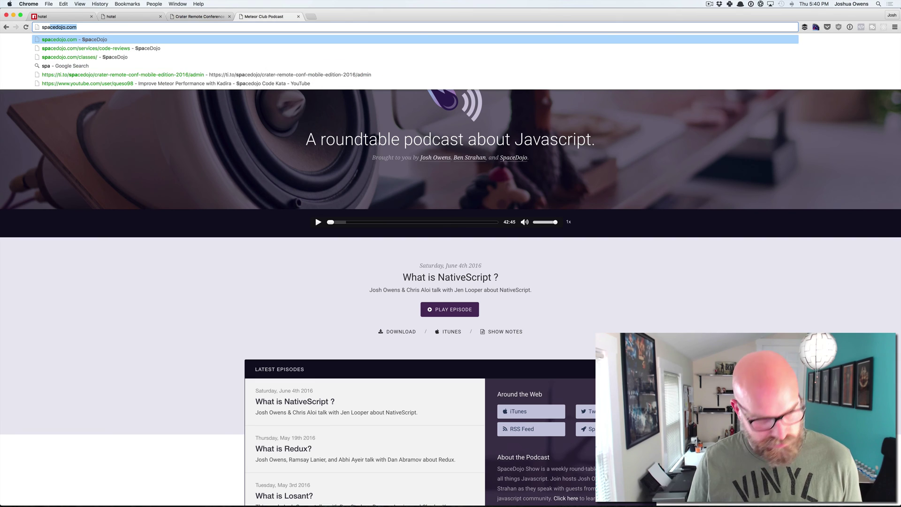
type("cedojo")
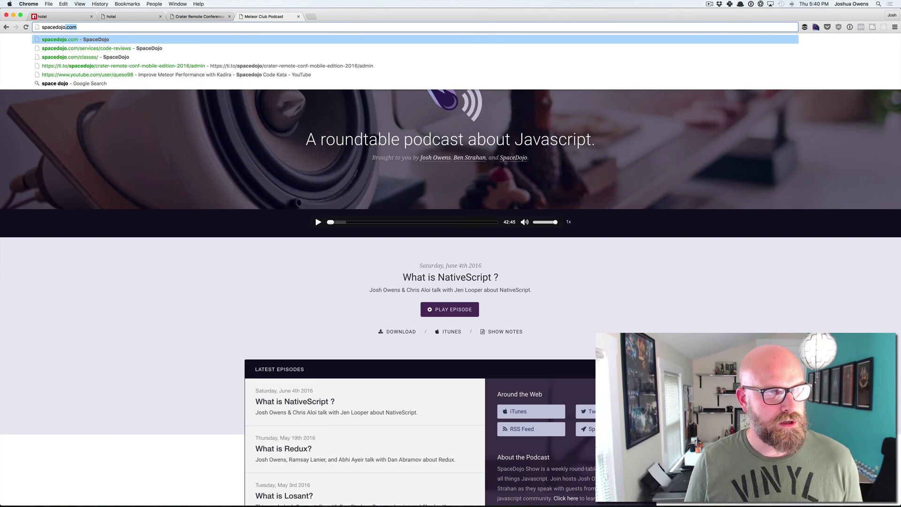
type("-show.dev")
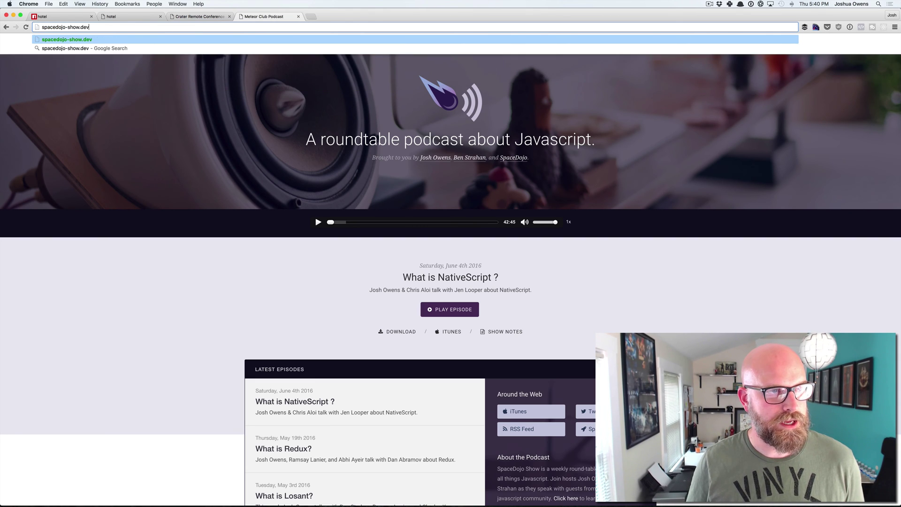
key("Return")
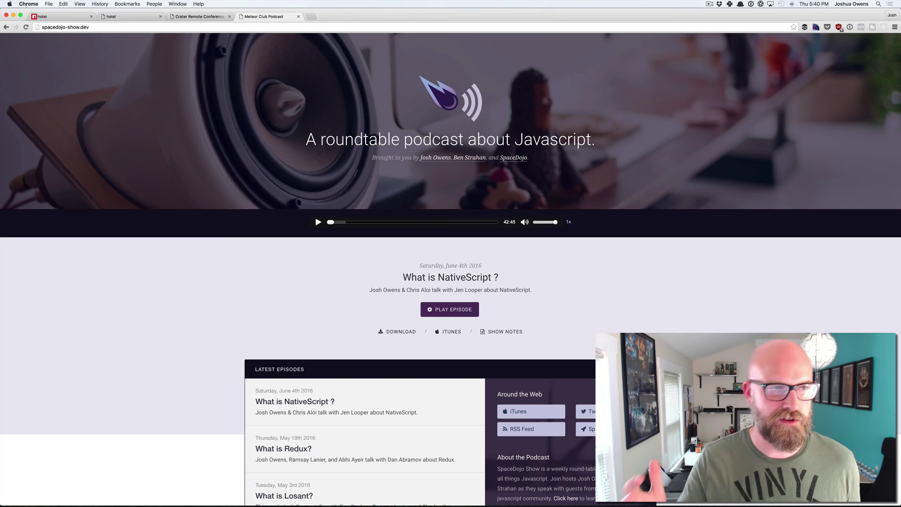
Load the Crater Remote Conference site at craterconf.dev in its tab.
left_click(197, 17)
left_click(137, 27)
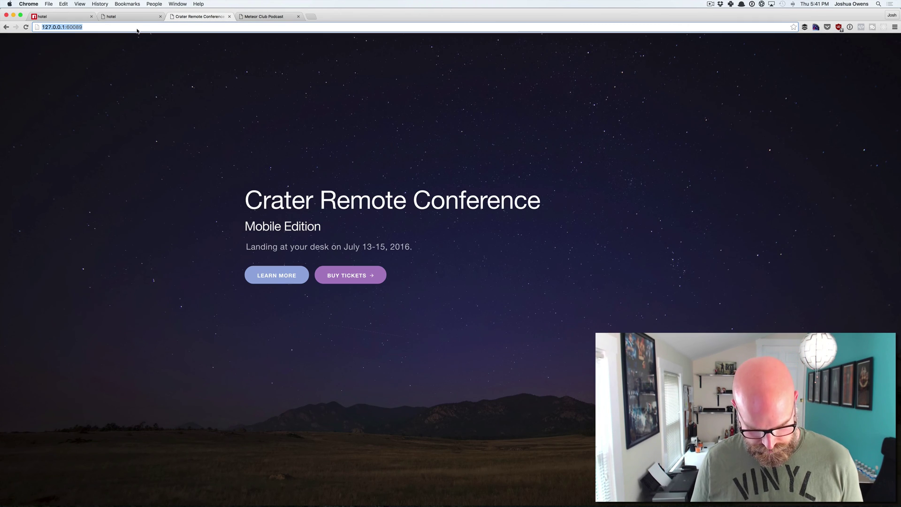
type("craterconf")
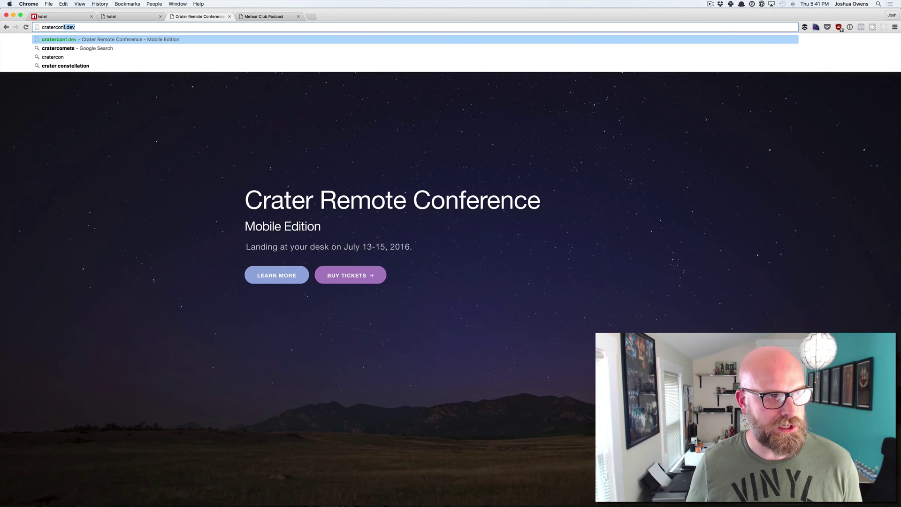
key("Return")
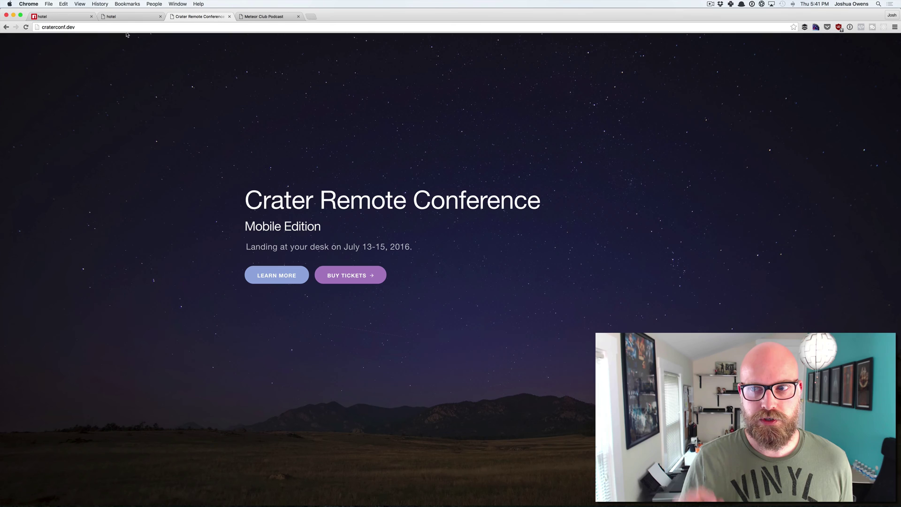
left_click(74, 28)
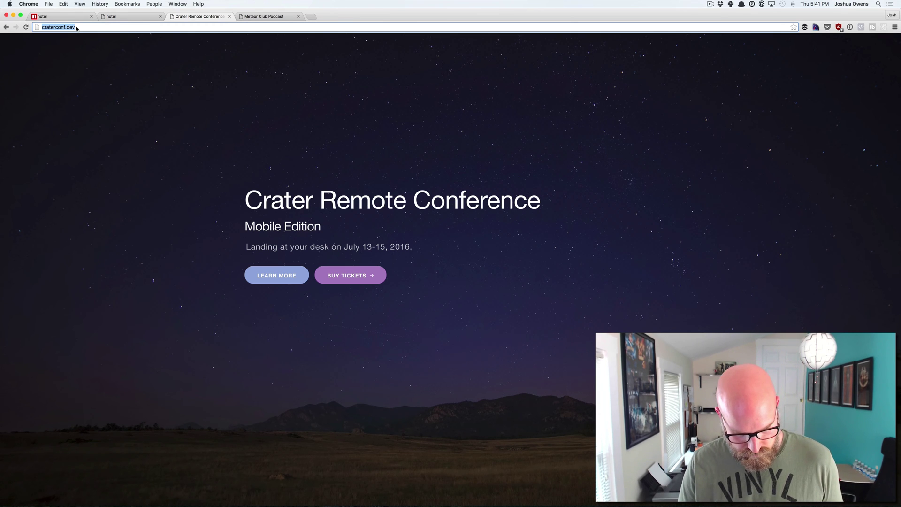
Start the cityforks app in the Hotel dashboard and open its link.
left_click(124, 17)
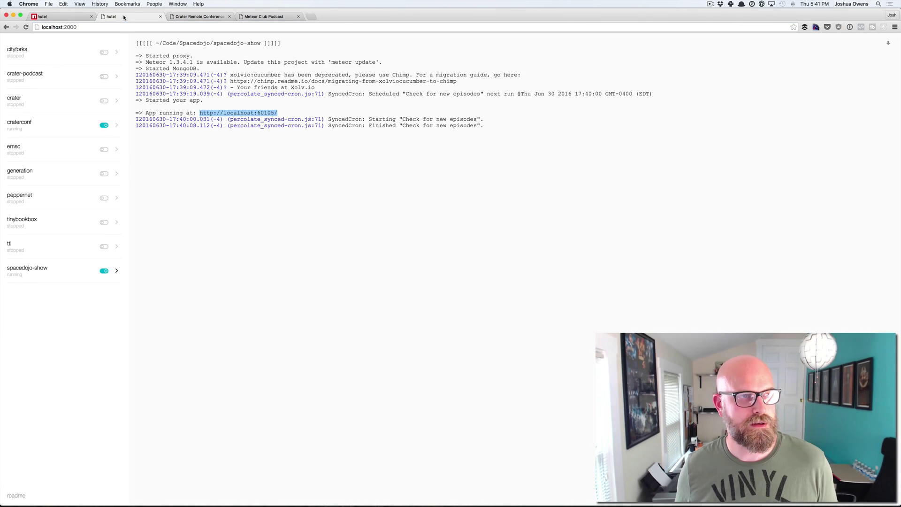
left_click(105, 56)
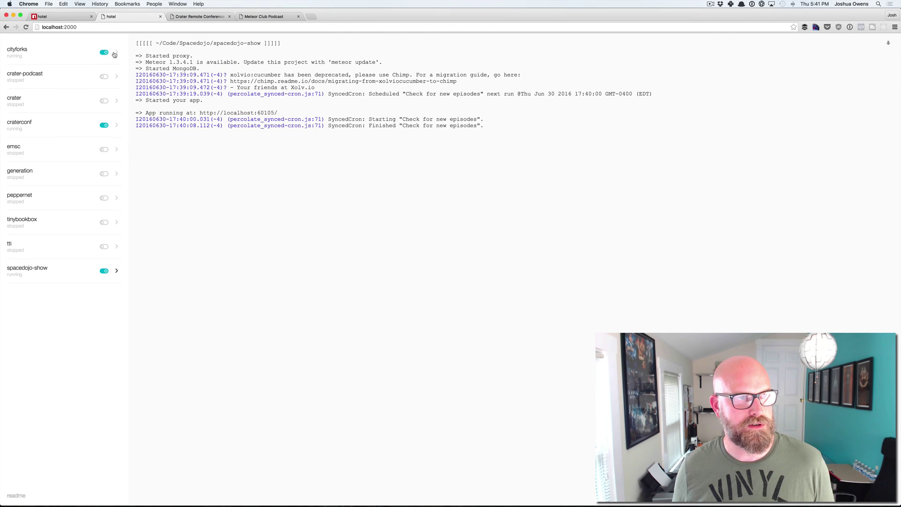
left_click(19, 54)
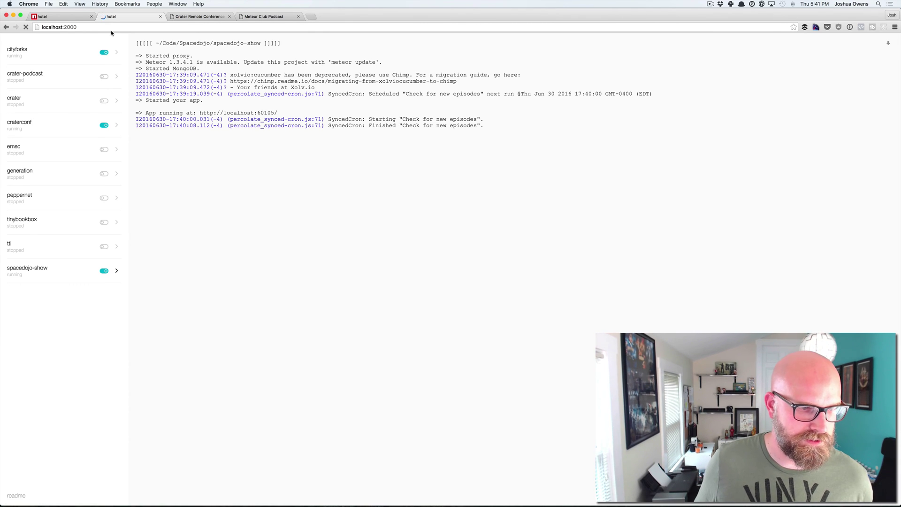
key("super+Tab")
key("super+Tab")
key("ctrl+Tab")
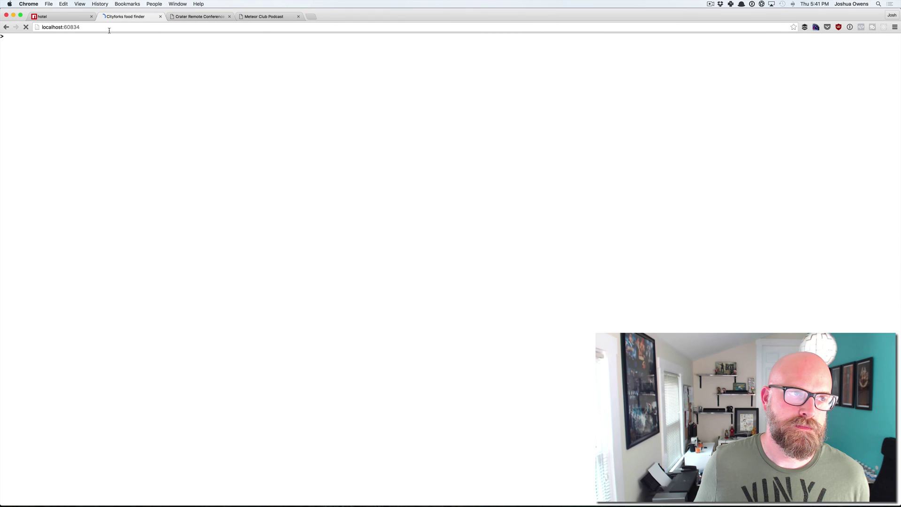
left_click(109, 31)
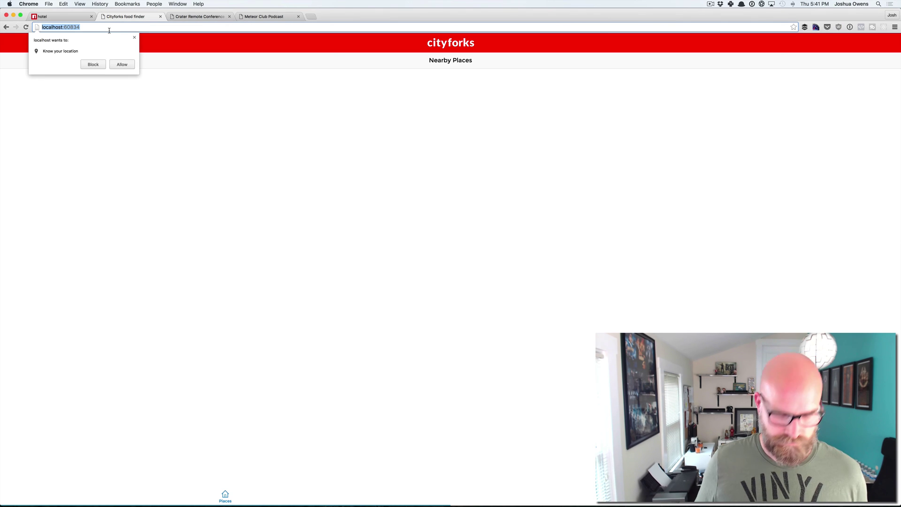
type("http:")
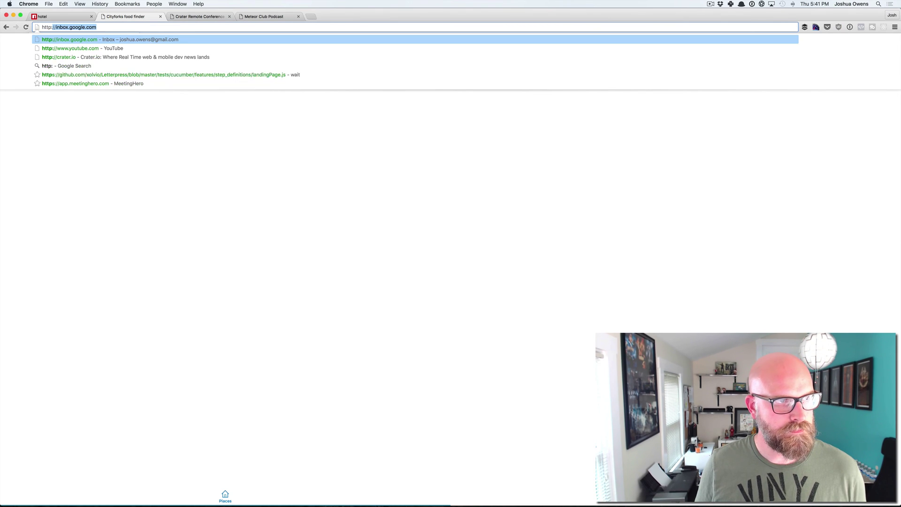
key("BackSpace")
type("s://")
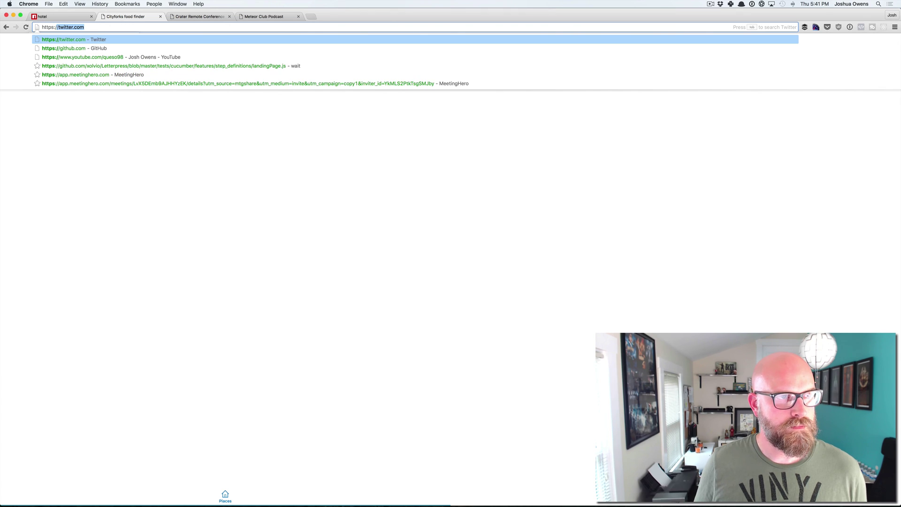
type("city")
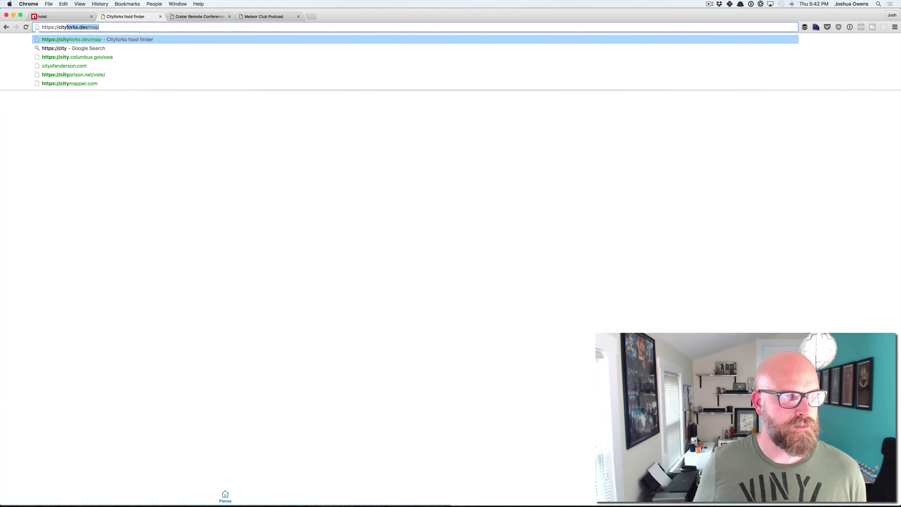
type("forks.dev/")
key("Return")
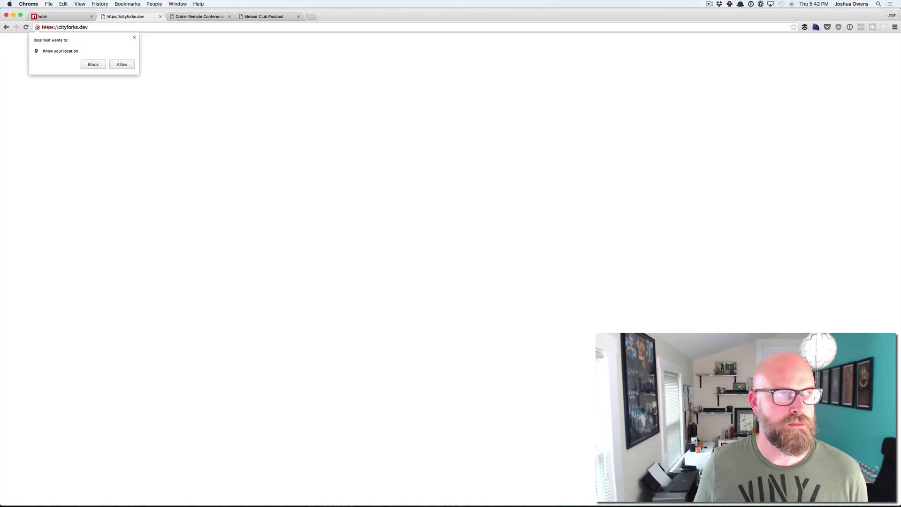
left_click(134, 37)
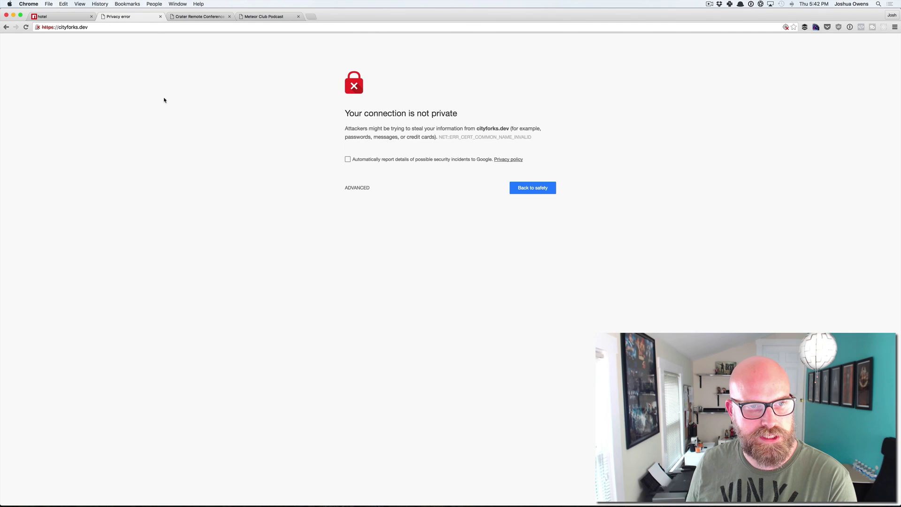
left_click(355, 187)
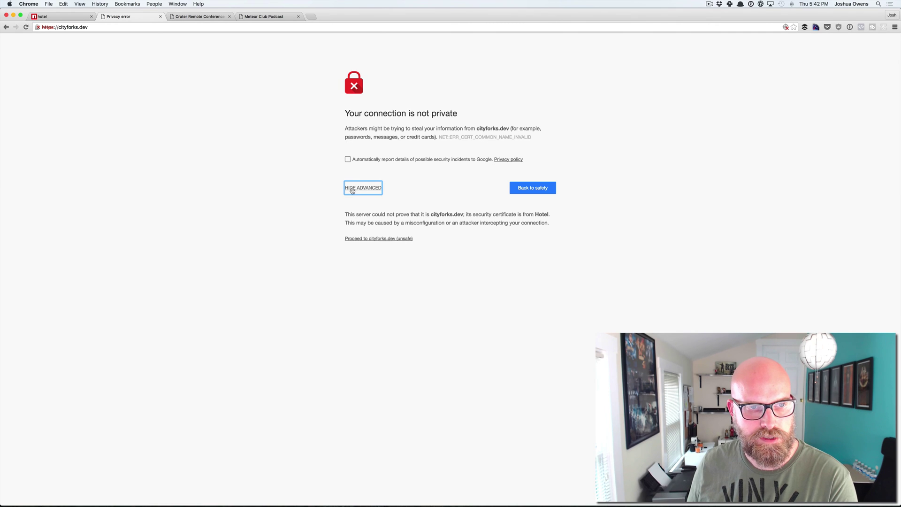
left_click(358, 240)
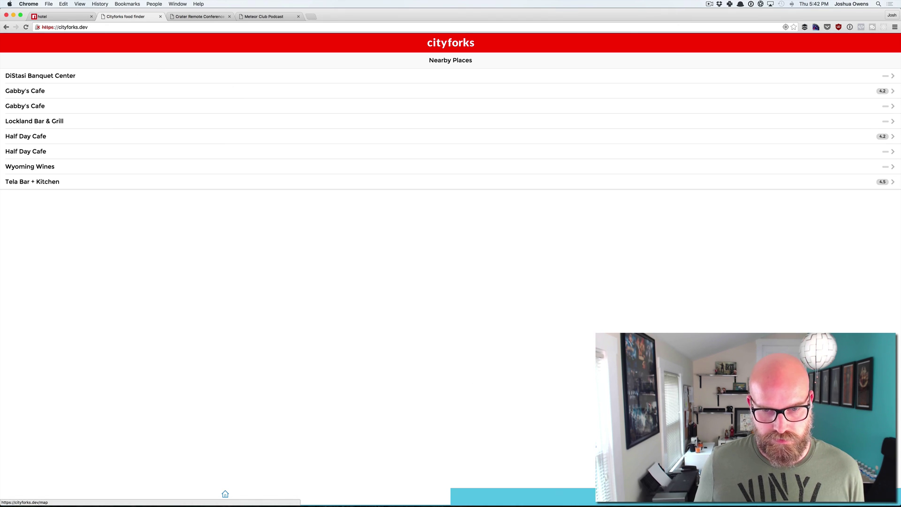
Open the cityforks.dev/map page showing the Wyoming and Lockland street map.
left_click(676, 497)
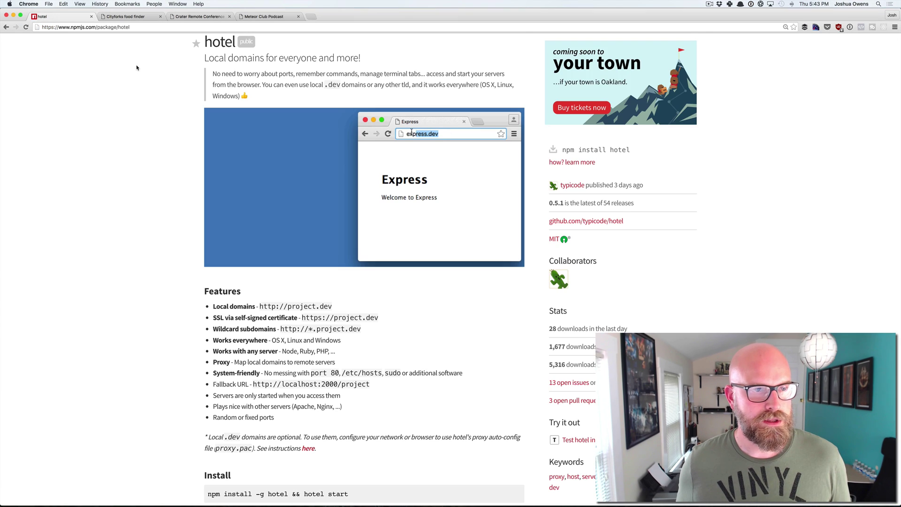
Return to the npm 'hotel' search results and open the hotel-clerk package page.
scroll(137, 66, "left", 5)
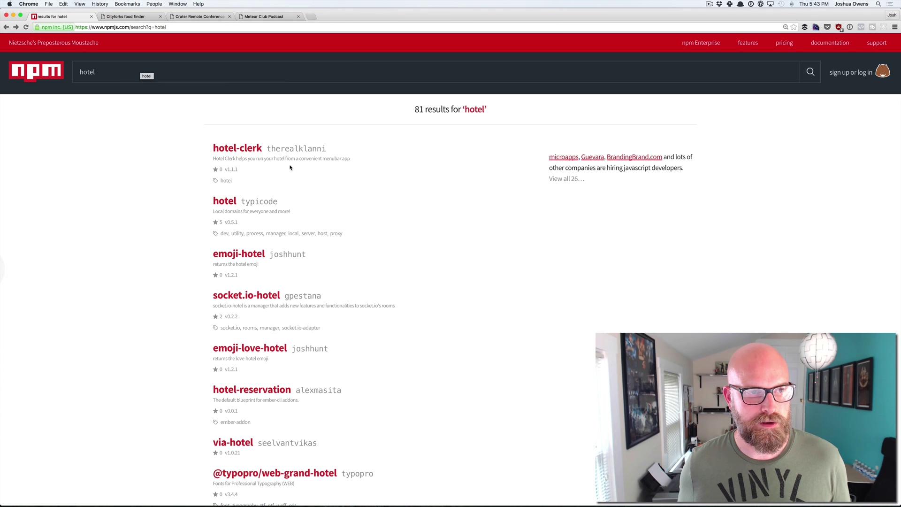
left_click(233, 149)
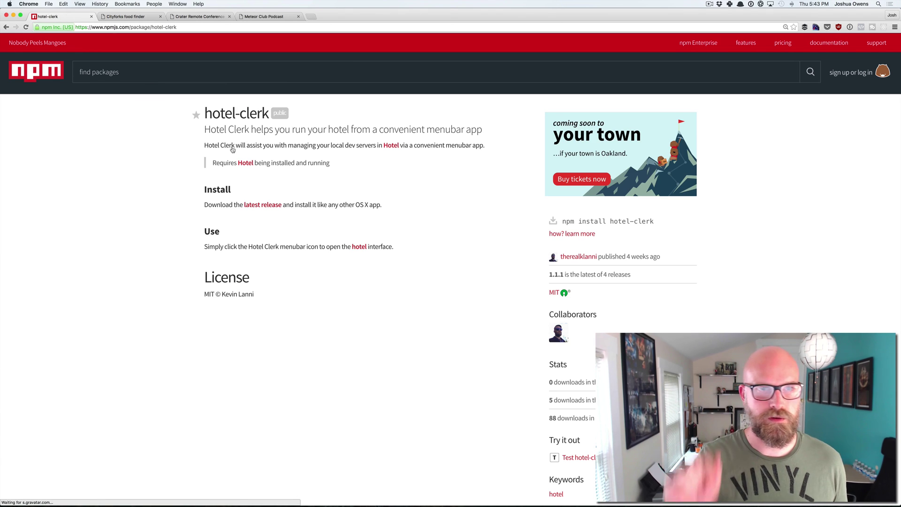